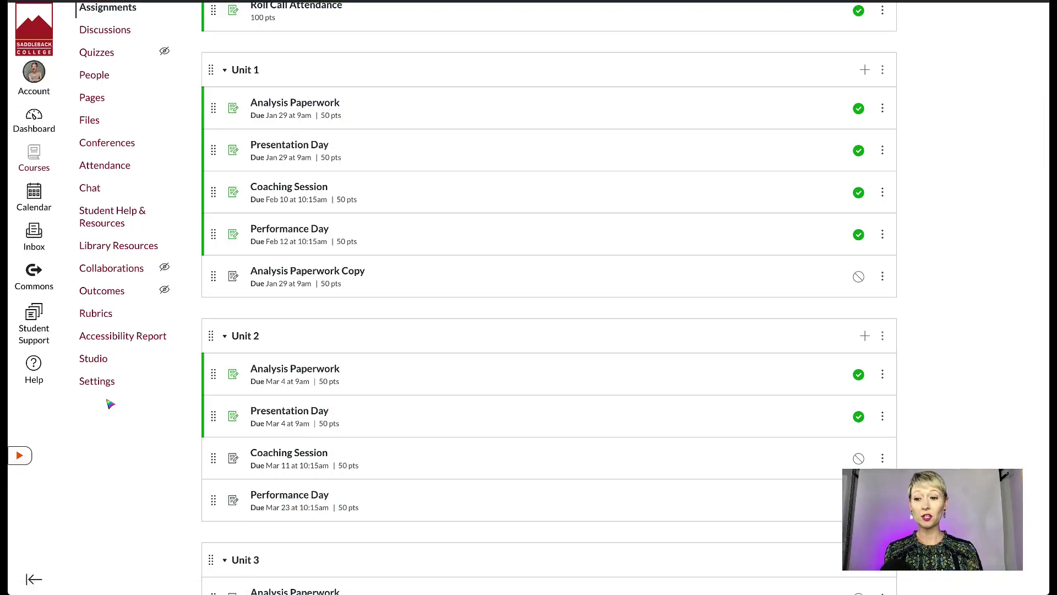
Open the MT 2 Spring 2020 course settings on the Feature Options tab
{"action": "left_click", "coordinate": [99, 381]}
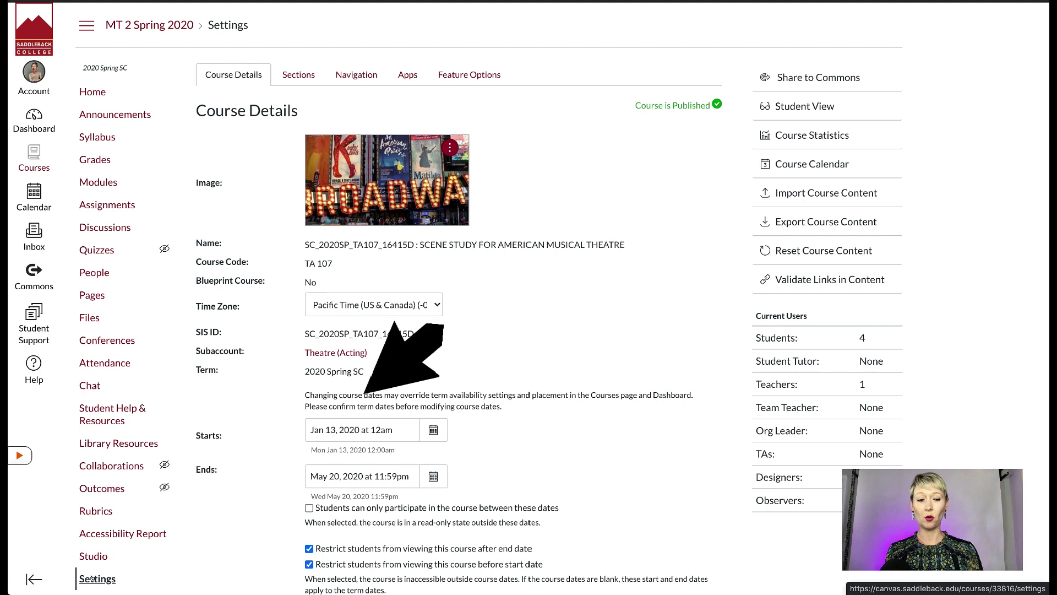
{"action": "left_click", "coordinate": [479, 76]}
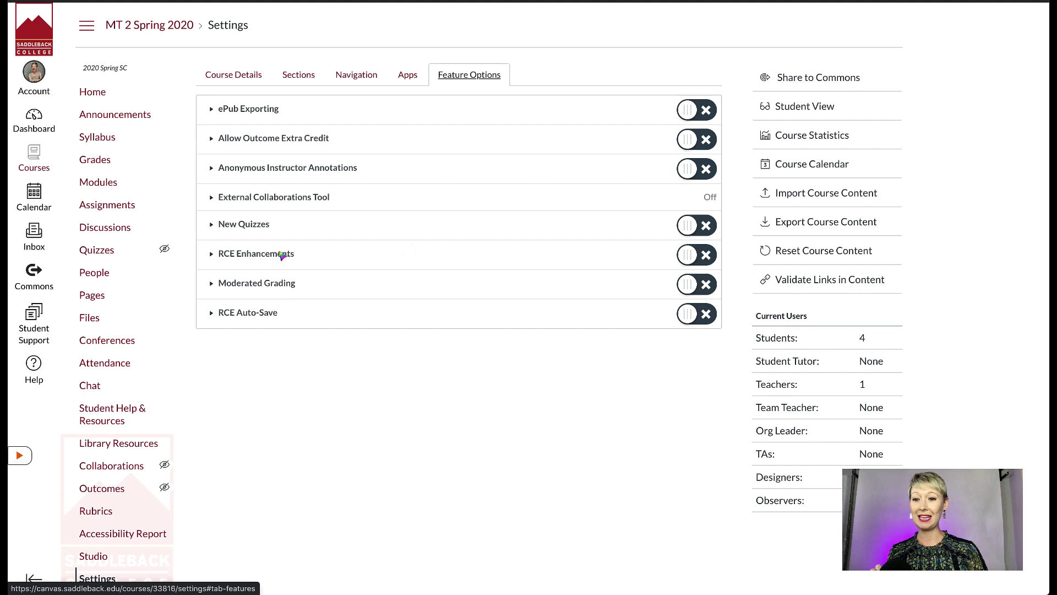
Switch on RCE Enhancements and RCE Auto-Save, and view Auto-Save's description
{"action": "left_click", "coordinate": [706, 258]}
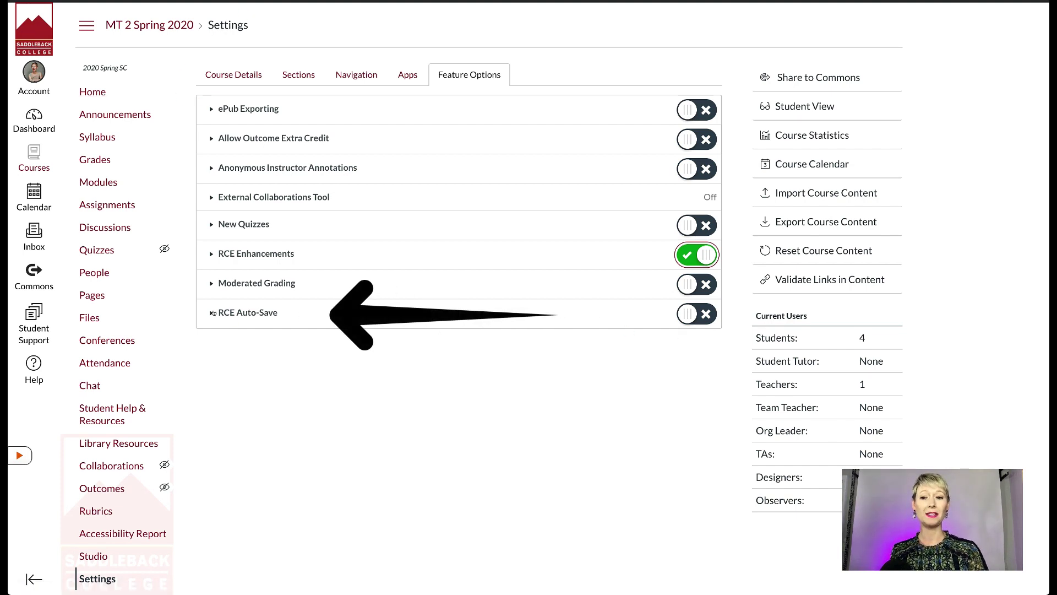
{"action": "left_click", "coordinate": [707, 315]}
{"action": "left_click", "coordinate": [211, 312]}
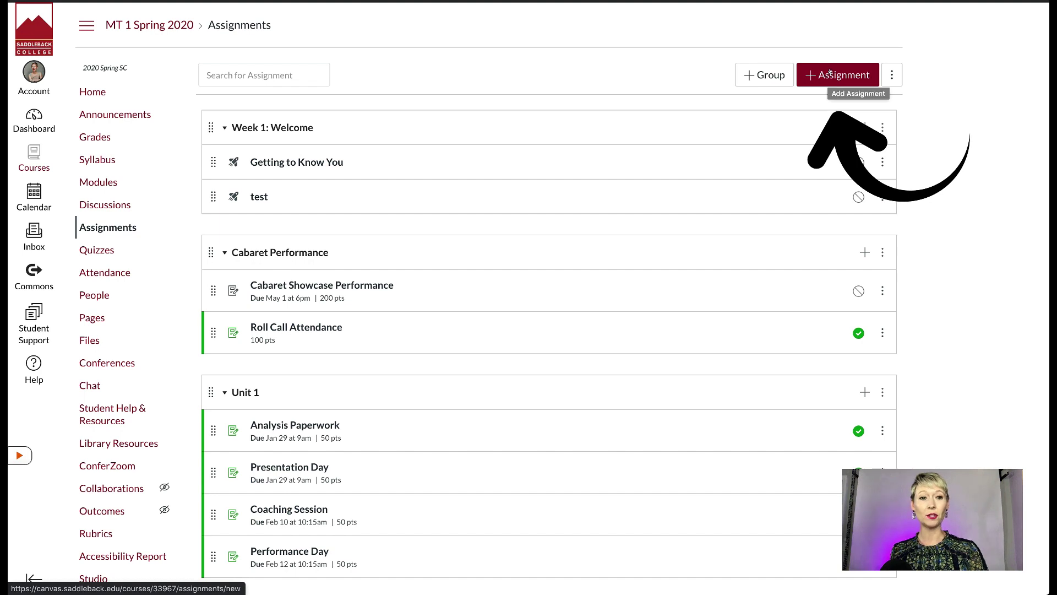
Start a new MT 1 Spring 2020 assignment and browse the editor's Edit, Insert, Format, Tools and Table menus
{"action": "left_click", "coordinate": [831, 72]}
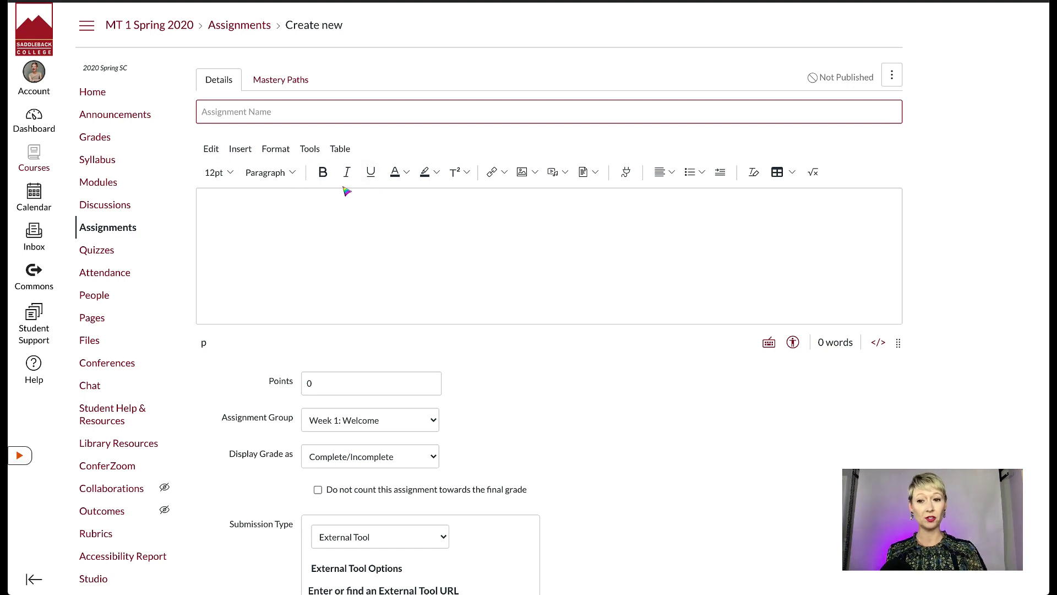
{"action": "left_click", "coordinate": [212, 151]}
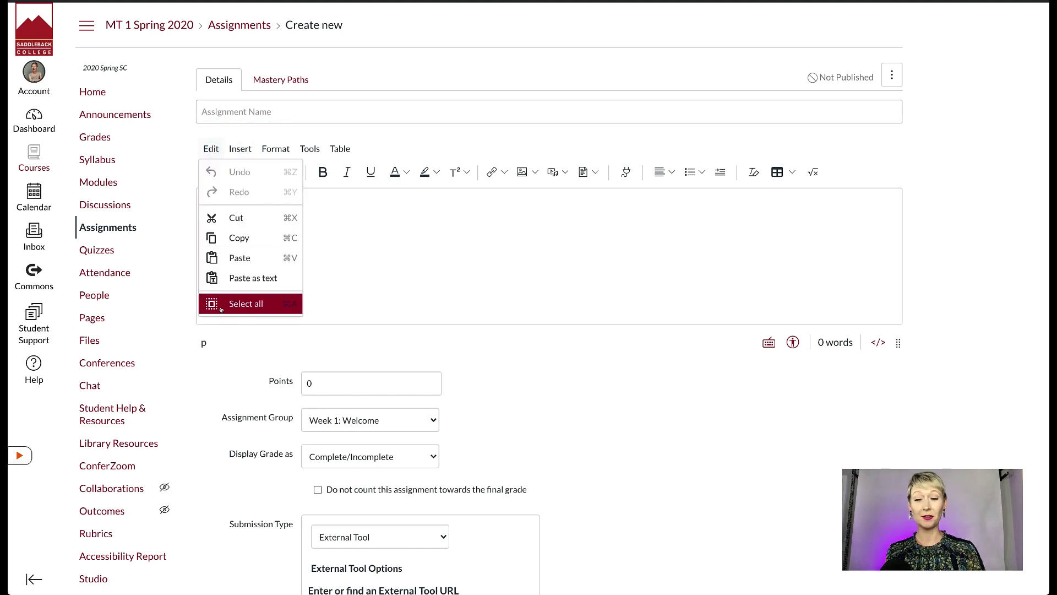
{"action": "mouse_move", "coordinate": [240, 151]}
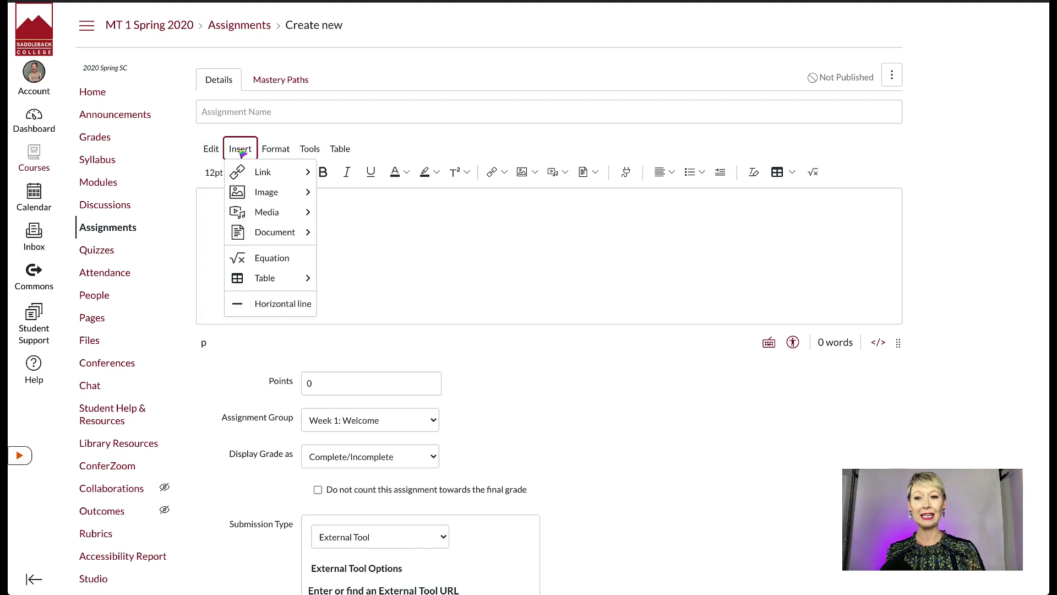
{"action": "mouse_move", "coordinate": [257, 172]}
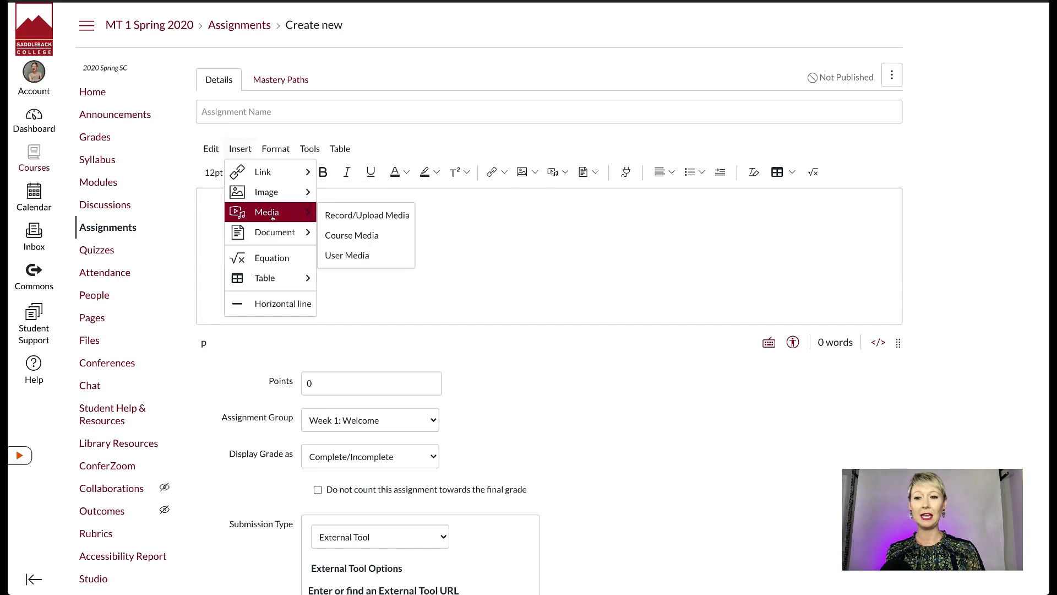
{"action": "mouse_move", "coordinate": [275, 150]}
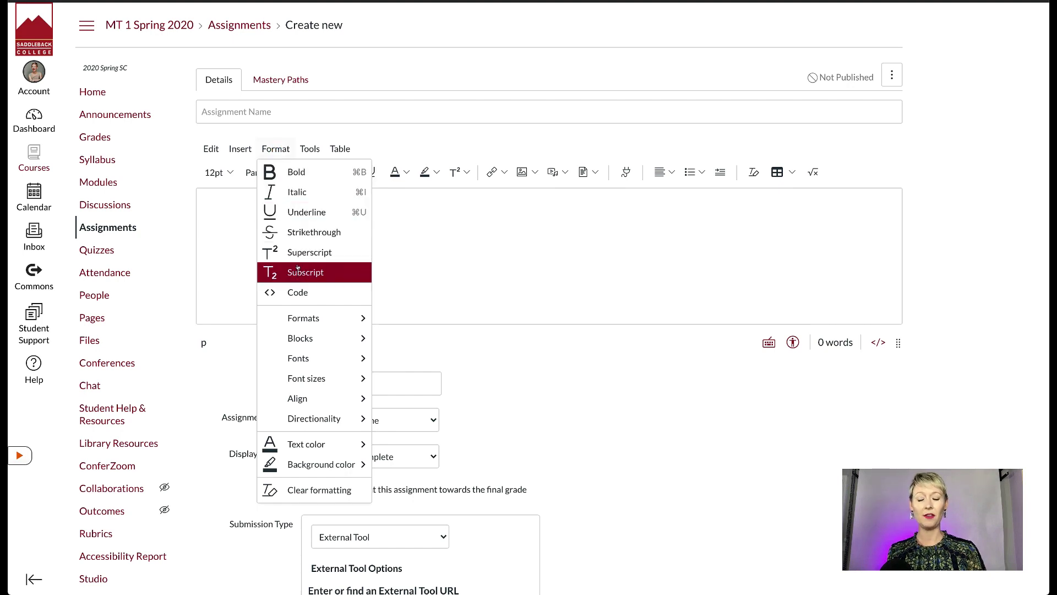
{"action": "mouse_move", "coordinate": [301, 341]}
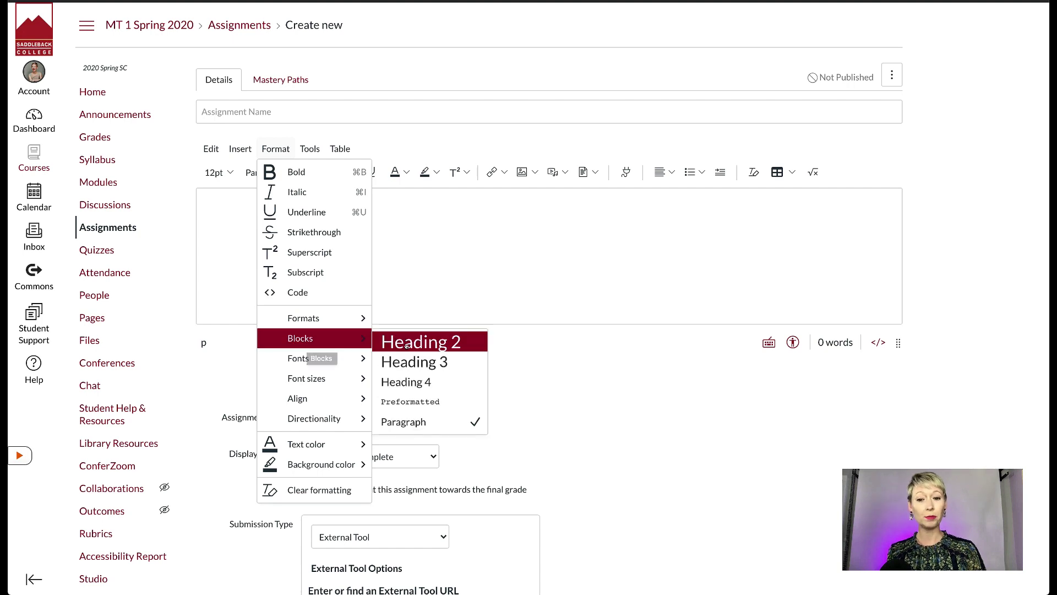
{"action": "mouse_move", "coordinate": [335, 367]}
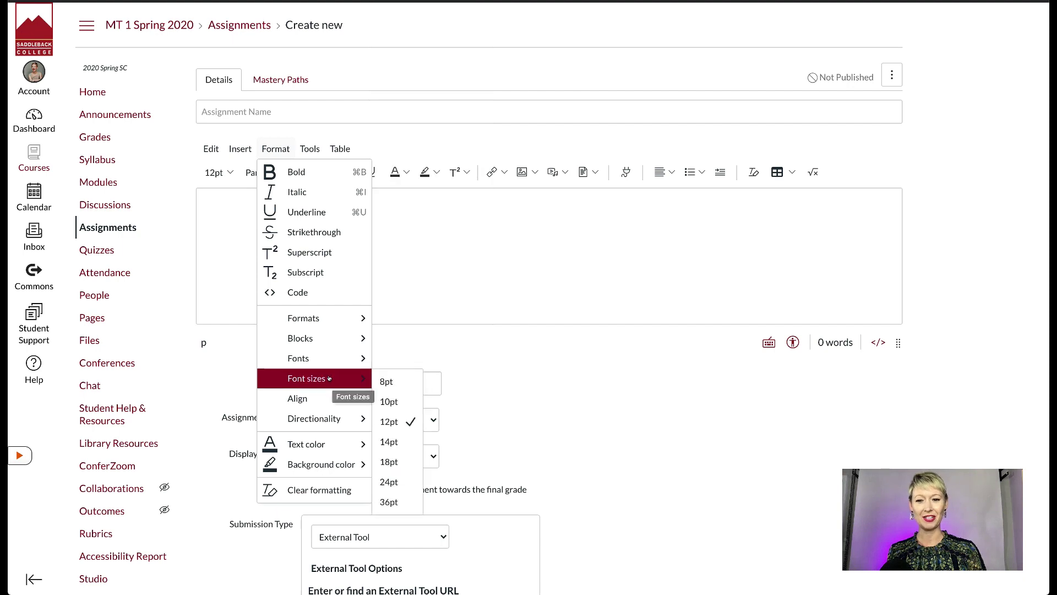
{"action": "mouse_move", "coordinate": [331, 399]}
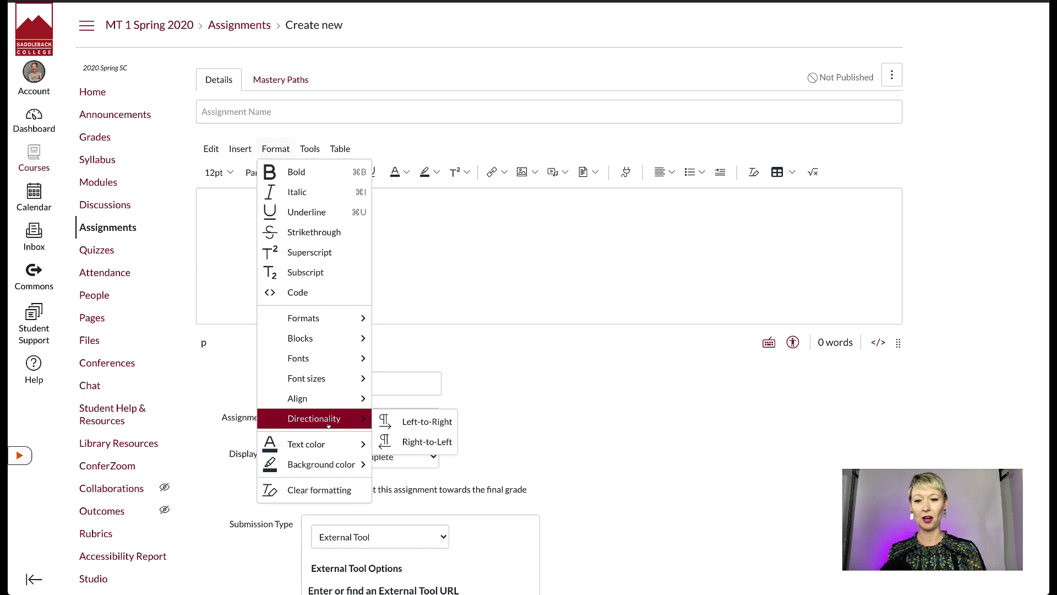
{"action": "mouse_move", "coordinate": [327, 443]}
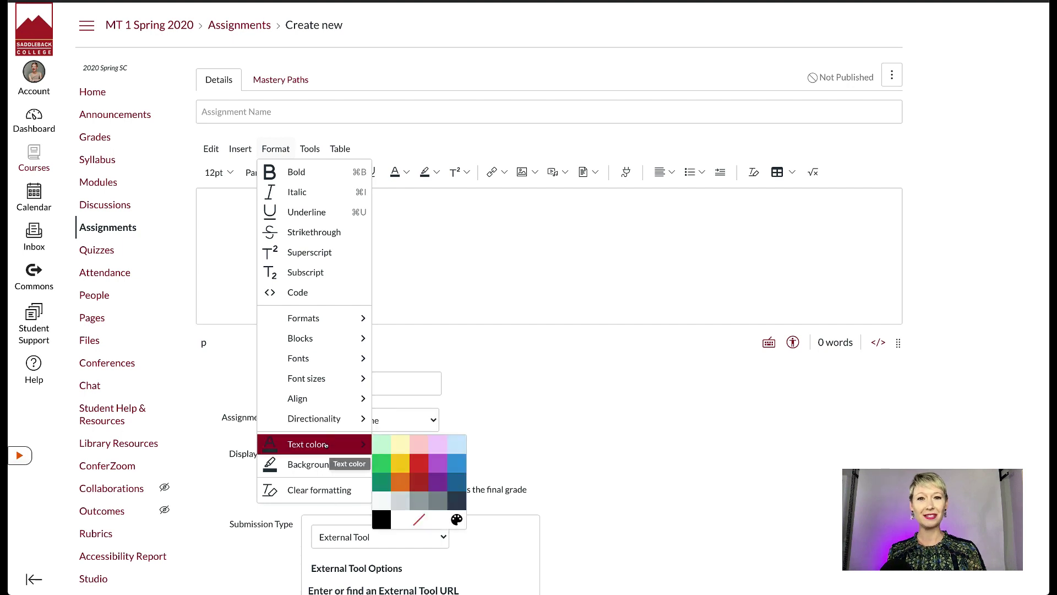
{"action": "mouse_move", "coordinate": [317, 462]}
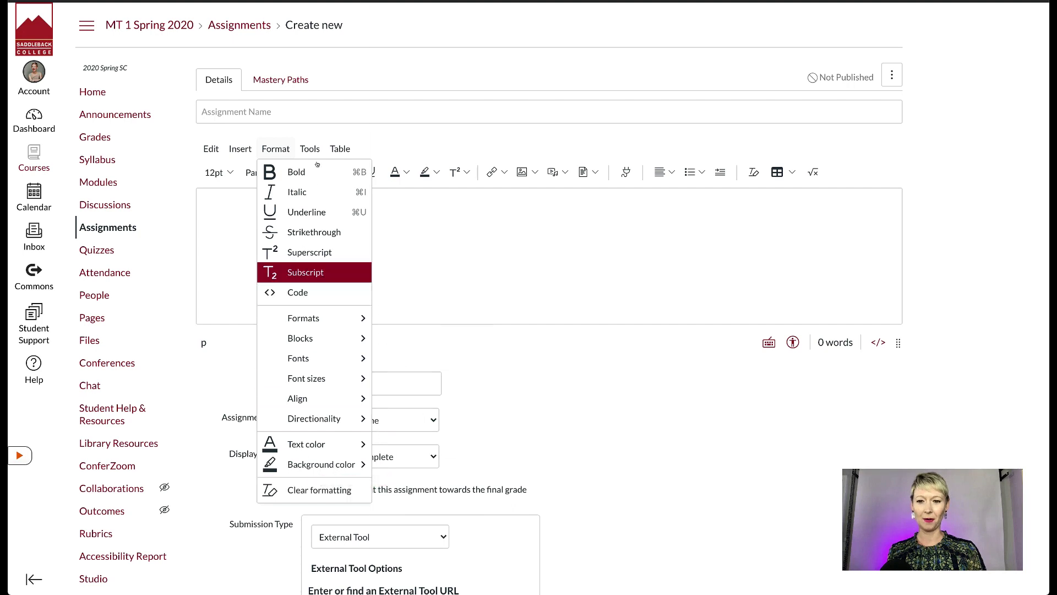
{"action": "mouse_move", "coordinate": [314, 149]}
{"action": "mouse_move", "coordinate": [337, 171]}
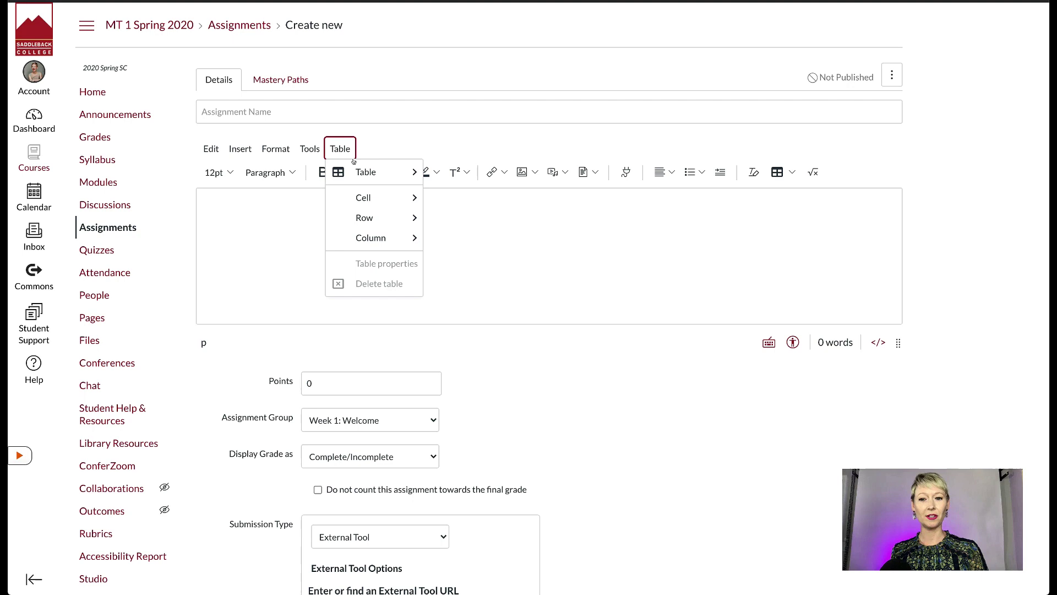
Preview the link, image and document insert options, then bring up the Select App list
{"action": "left_click", "coordinate": [276, 254]}
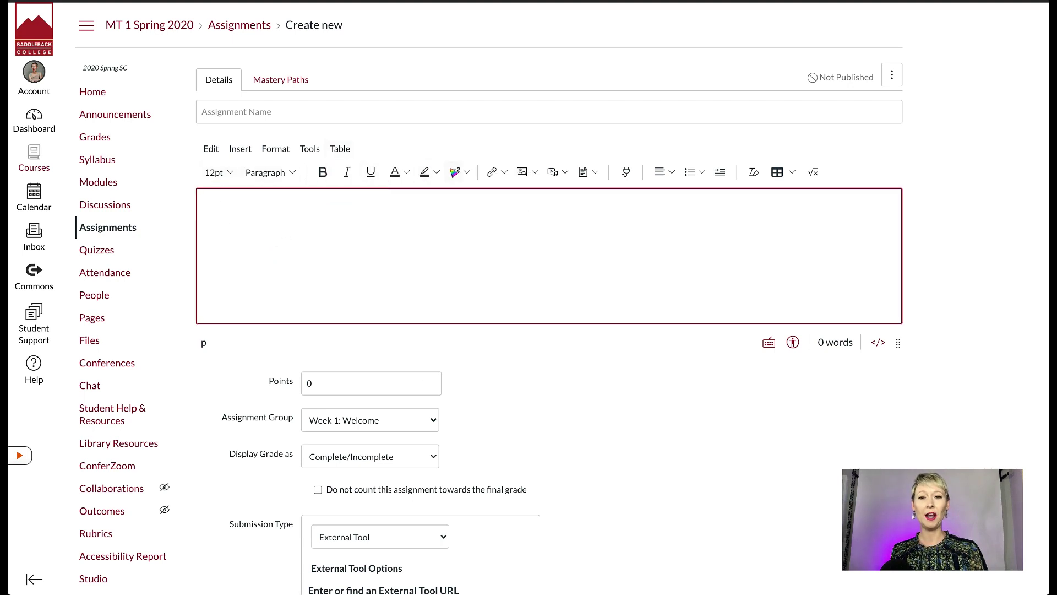
{"action": "left_click", "coordinate": [505, 172]}
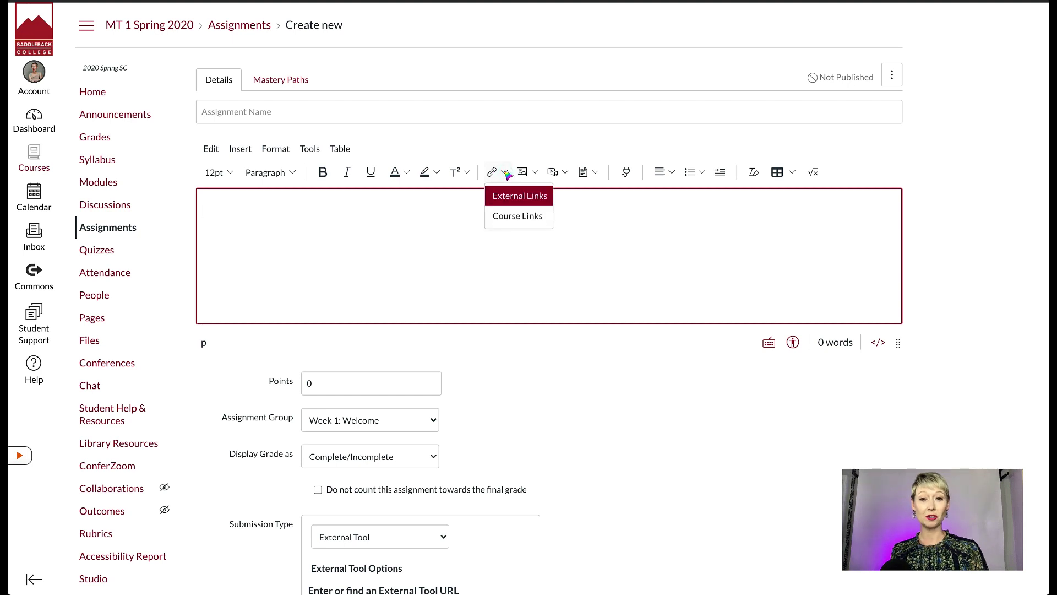
{"action": "left_click", "coordinate": [505, 172]}
{"action": "left_click", "coordinate": [535, 173]}
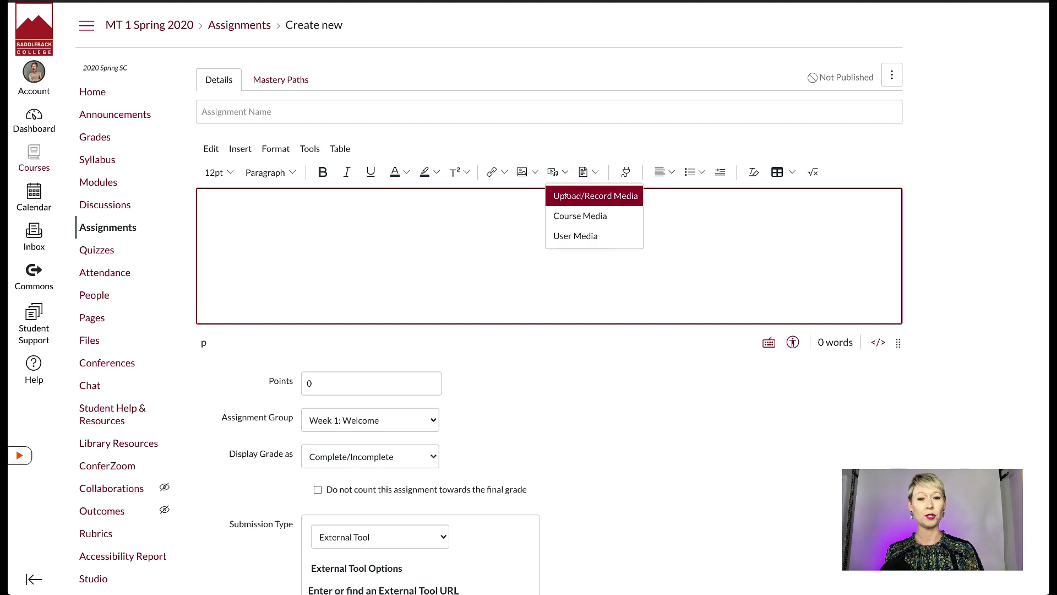
{"action": "left_click", "coordinate": [596, 172]}
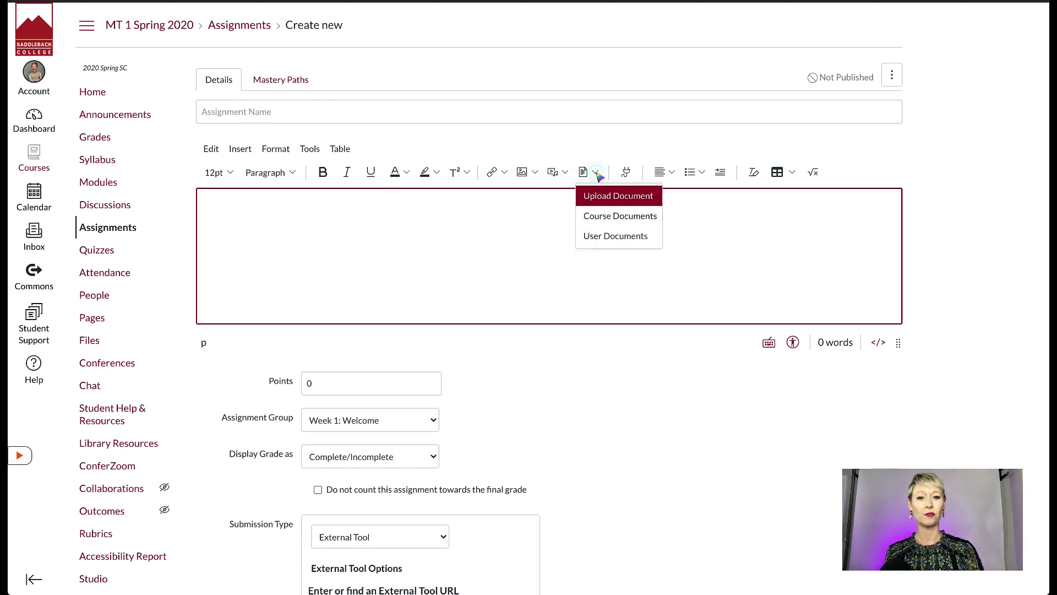
{"action": "left_click", "coordinate": [626, 172]}
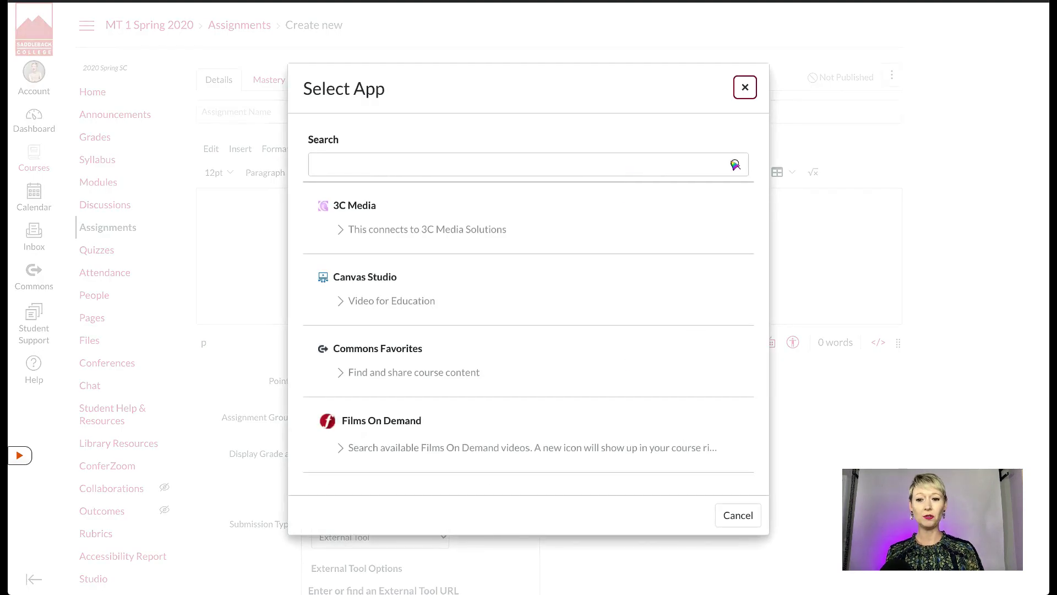
Scroll through the apps in Select App, then close the dialog
{"action": "scroll", "coordinate": [642, 395], "scroll_direction": "down", "scroll_amount": 5}
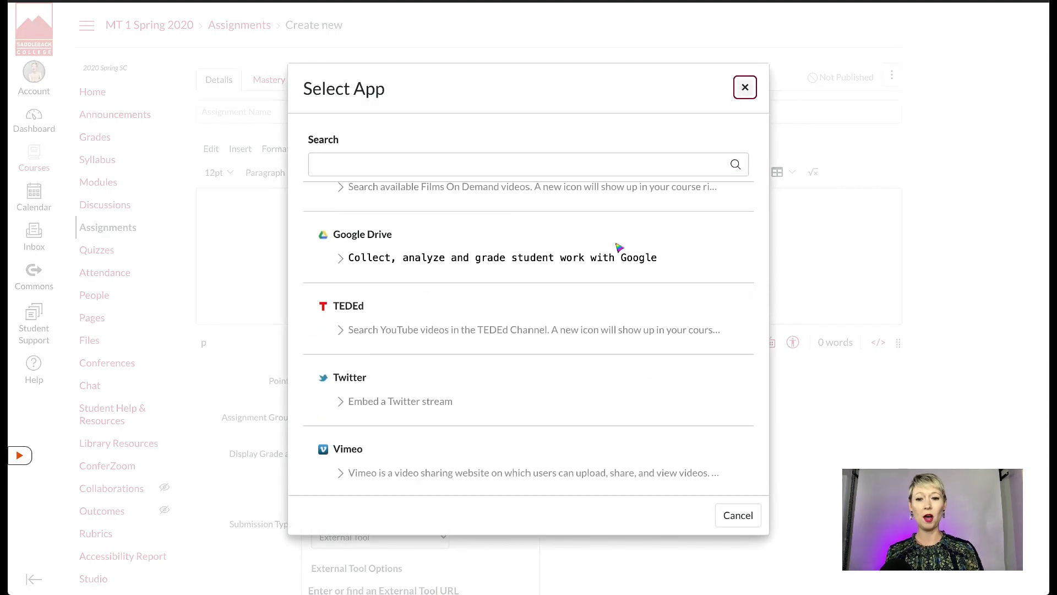
{"action": "scroll", "coordinate": [570, 382], "scroll_direction": "down", "scroll_amount": 3}
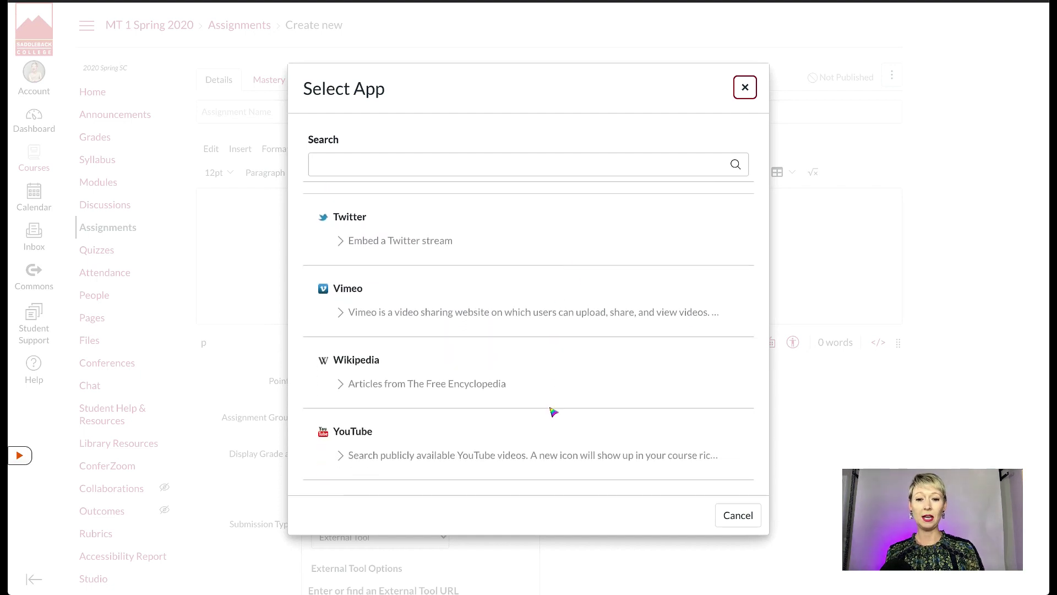
{"action": "left_click", "coordinate": [745, 88]}
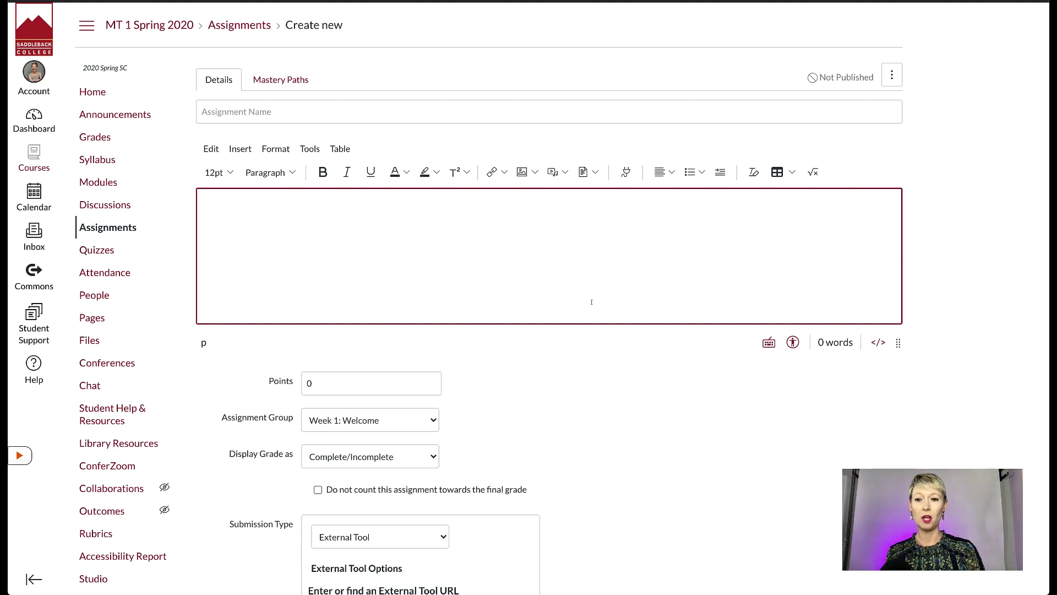
Browse the external tools offered for Submission Type via Find
{"action": "scroll", "coordinate": [580, 353], "scroll_direction": "down", "scroll_amount": 3}
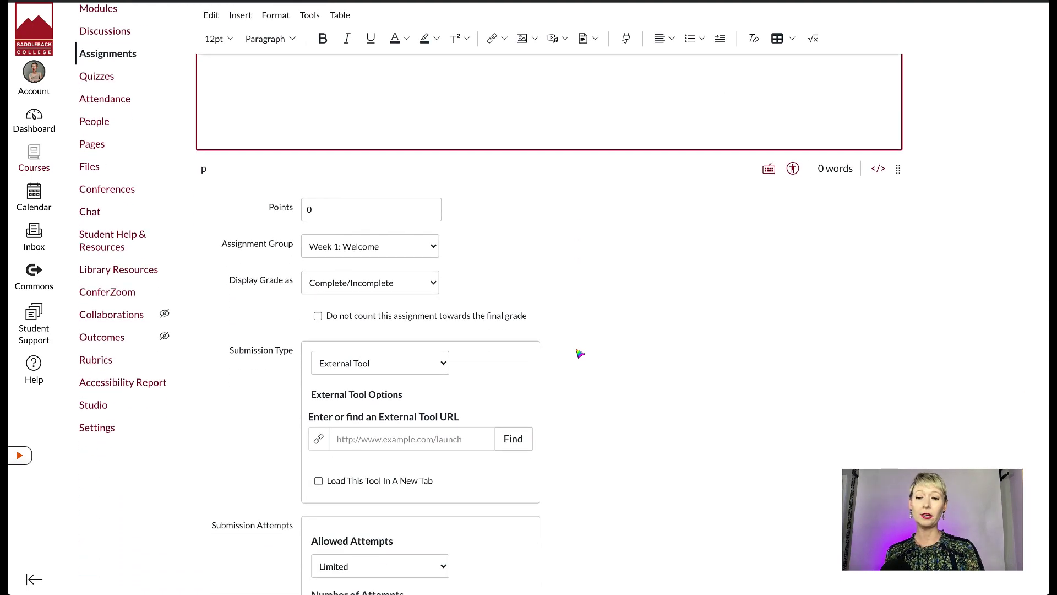
{"action": "scroll", "coordinate": [507, 412], "scroll_direction": "down", "scroll_amount": 1}
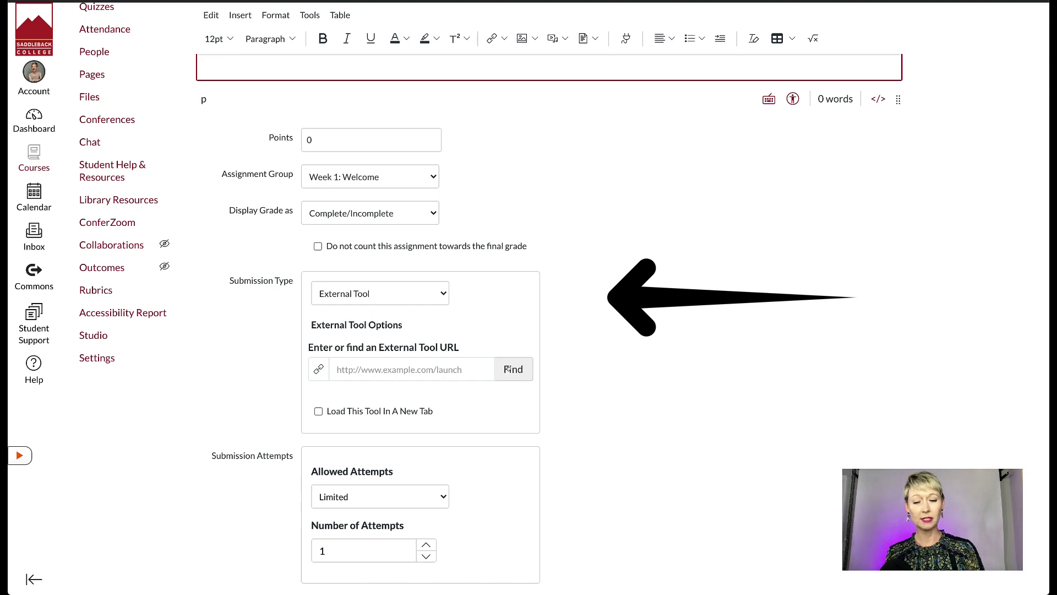
{"action": "left_click", "coordinate": [508, 369]}
{"action": "scroll", "coordinate": [504, 345], "scroll_direction": "down", "scroll_amount": 4}
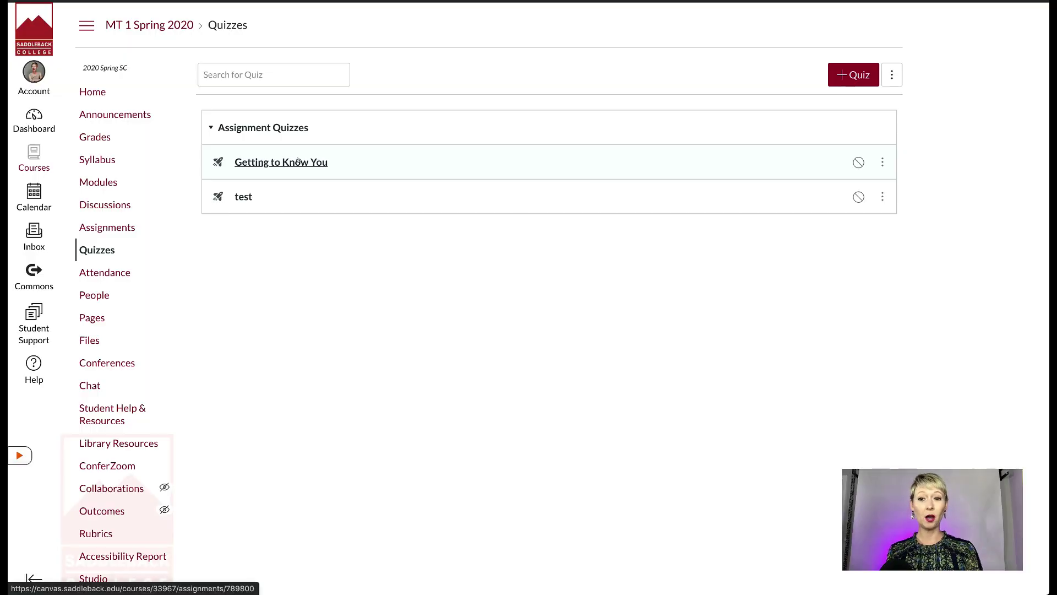
Open the Getting to Know You quiz and scroll through its Build page and back to the top
{"action": "left_click", "coordinate": [297, 161]}
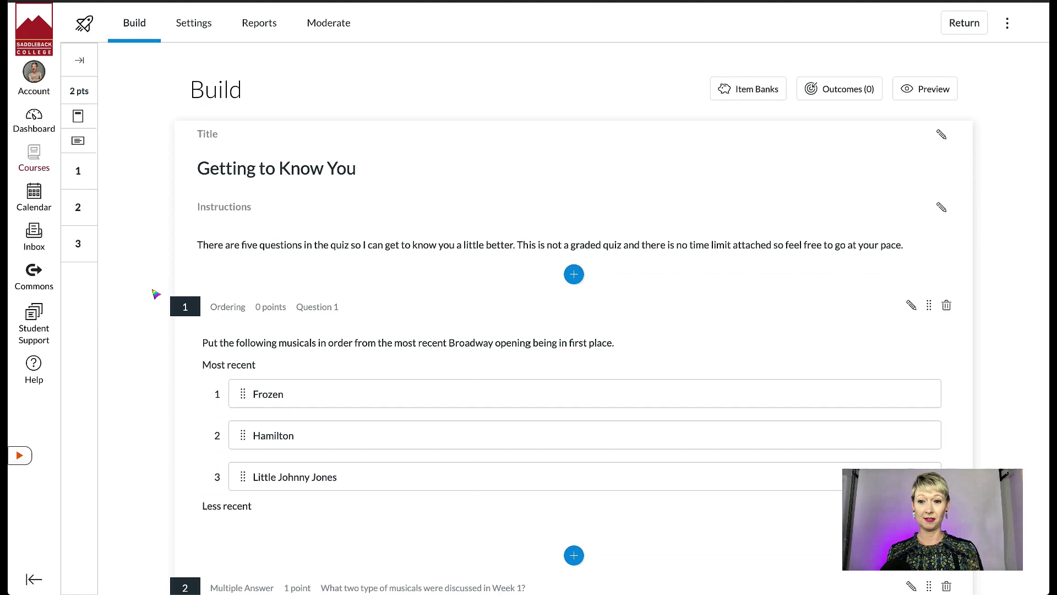
{"action": "scroll", "coordinate": [157, 295], "scroll_direction": "down", "scroll_amount": 2}
{"action": "scroll", "coordinate": [156, 294], "scroll_direction": "down", "scroll_amount": 3}
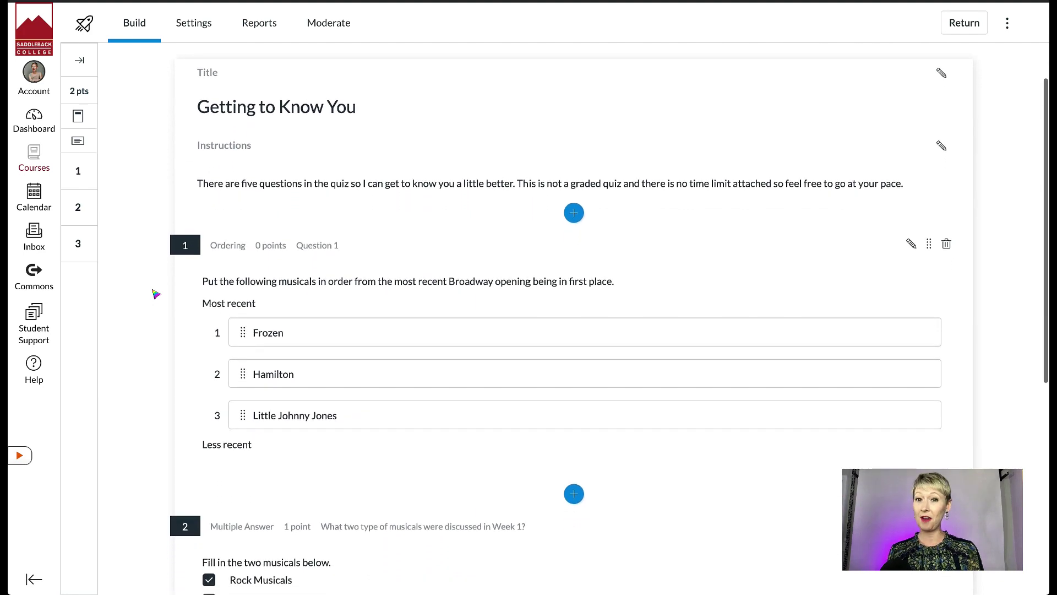
{"action": "scroll", "coordinate": [156, 294], "scroll_direction": "down", "scroll_amount": 4}
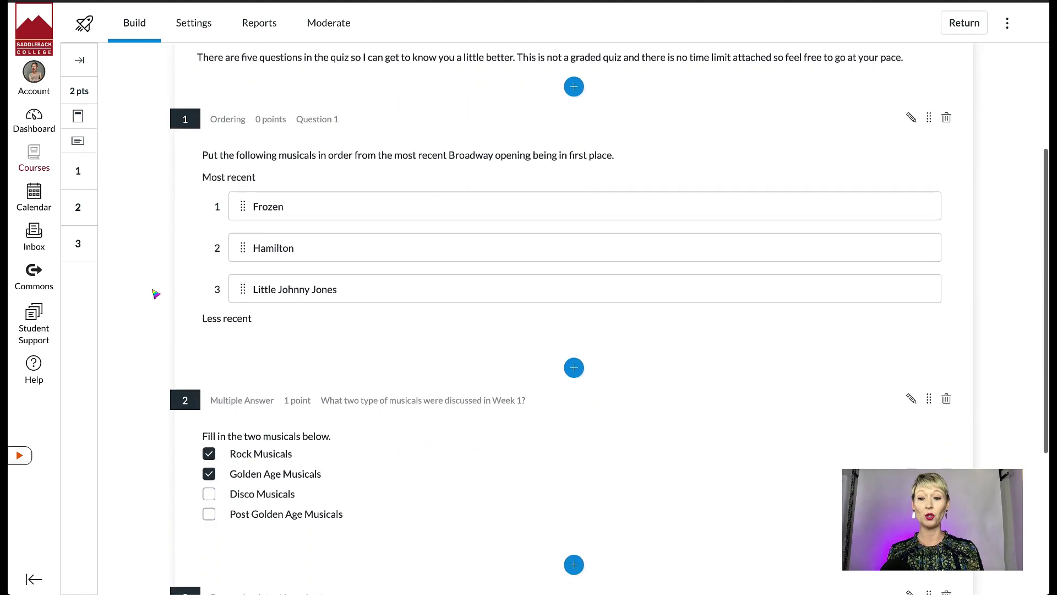
{"action": "scroll", "coordinate": [157, 295], "scroll_direction": "down", "scroll_amount": 5}
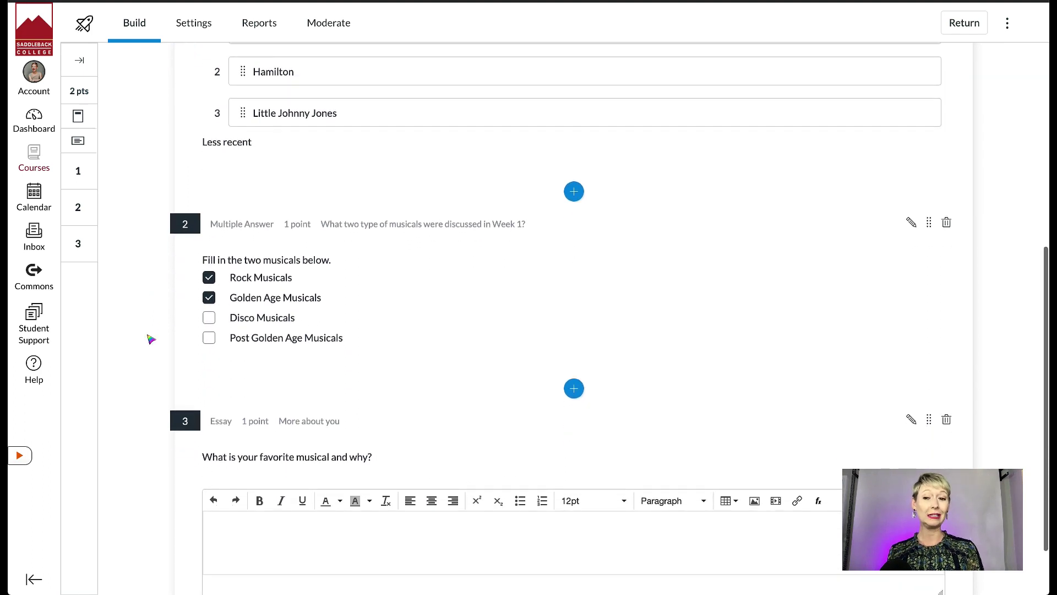
{"action": "scroll", "coordinate": [152, 340], "scroll_direction": "down", "scroll_amount": 3}
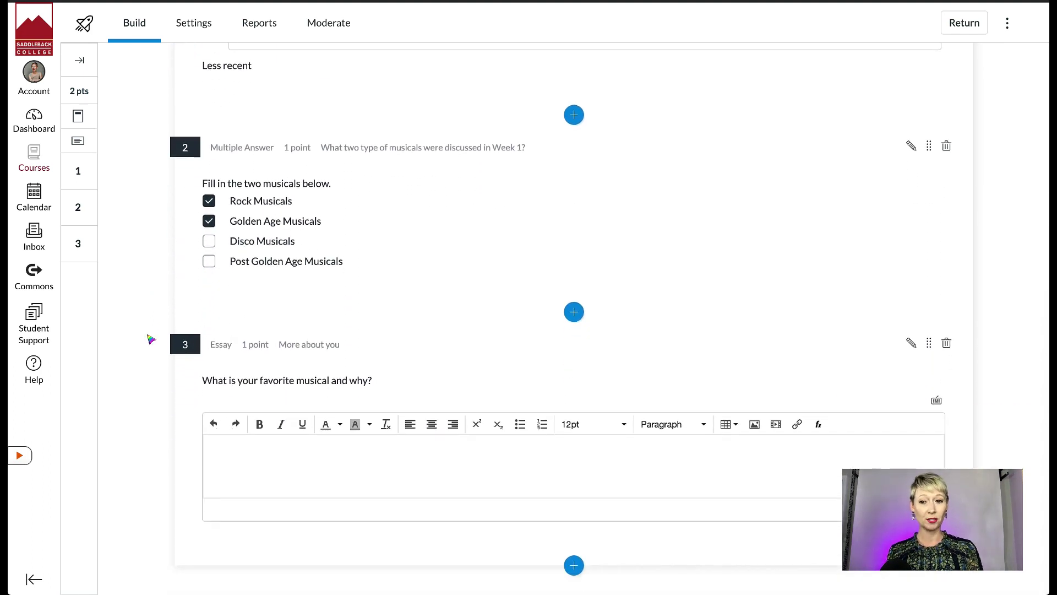
{"action": "scroll", "coordinate": [151, 339], "scroll_direction": "up", "scroll_amount": 5}
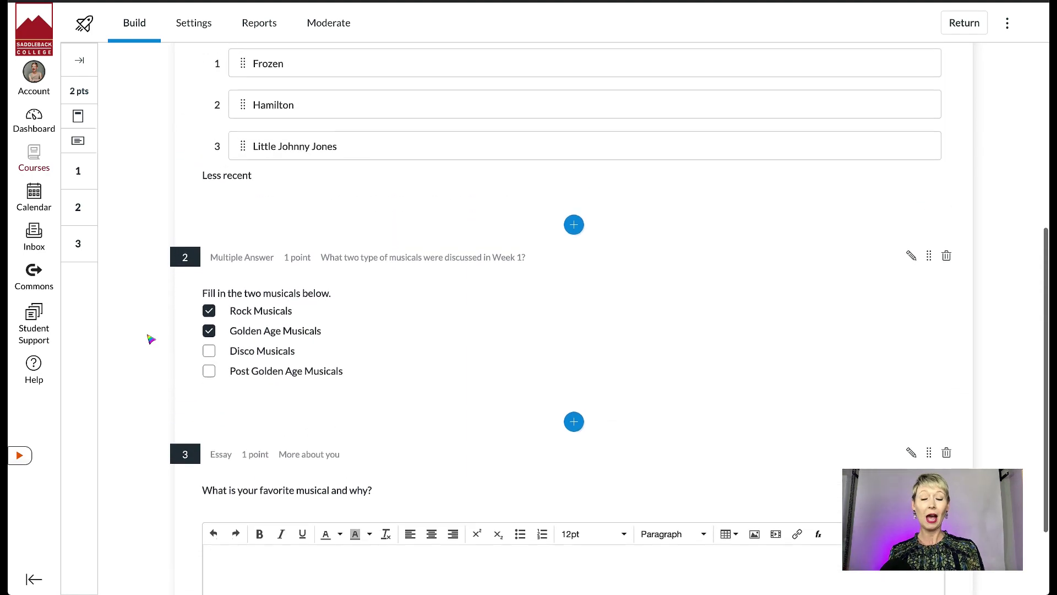
{"action": "scroll", "coordinate": [151, 339], "scroll_direction": "up", "scroll_amount": 10}
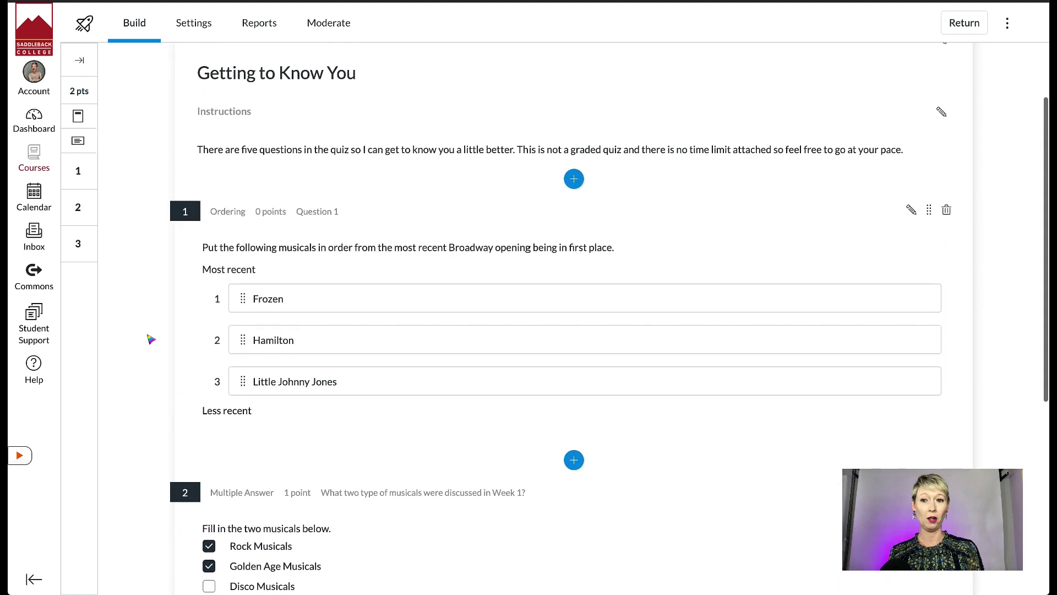
{"action": "scroll", "coordinate": [152, 339], "scroll_direction": "up", "scroll_amount": 2}
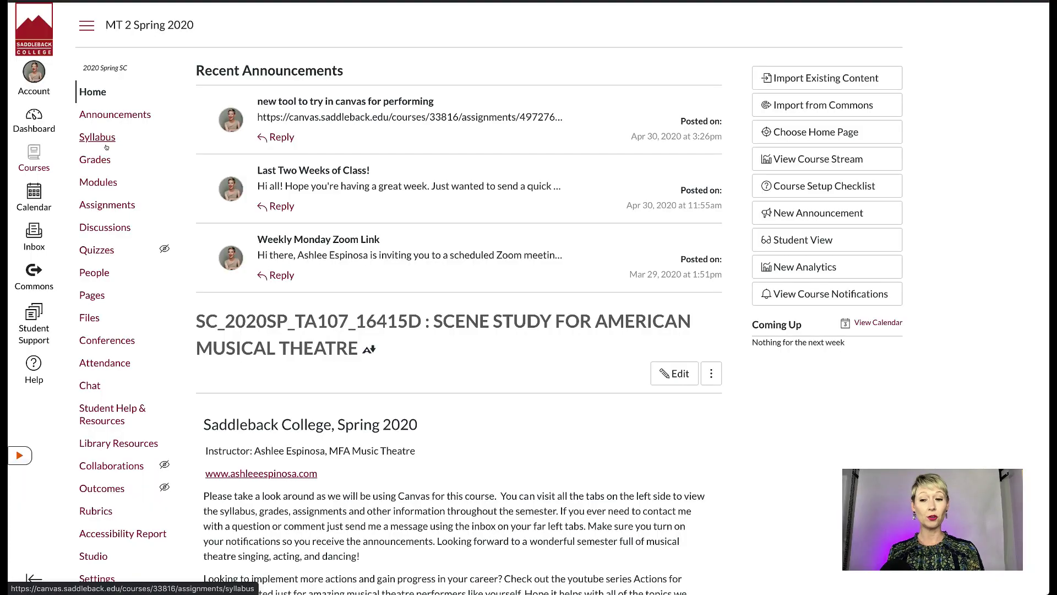
Enable New Quizzes in the MT 2 Spring 2020 course's Feature Options
{"action": "scroll", "coordinate": [117, 441], "scroll_direction": "down", "scroll_amount": 3}
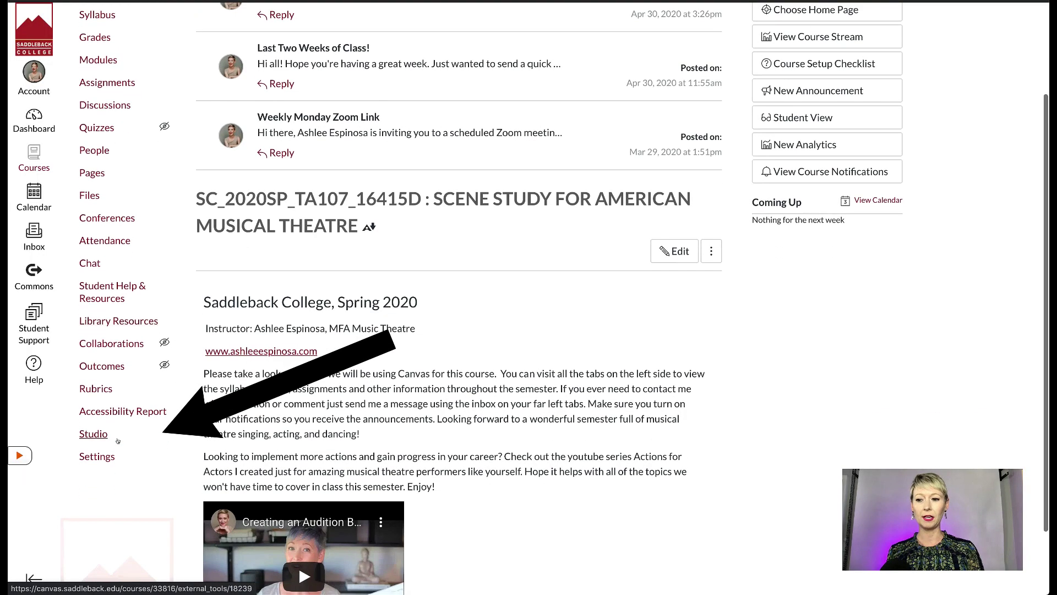
{"action": "left_click", "coordinate": [99, 457]}
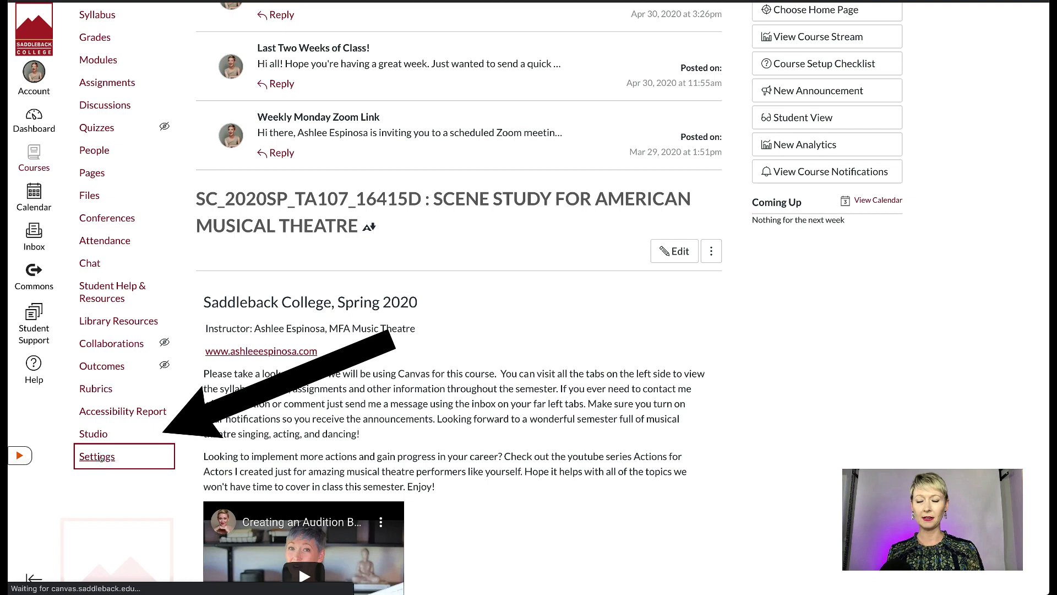
{"action": "left_click", "coordinate": [457, 74]}
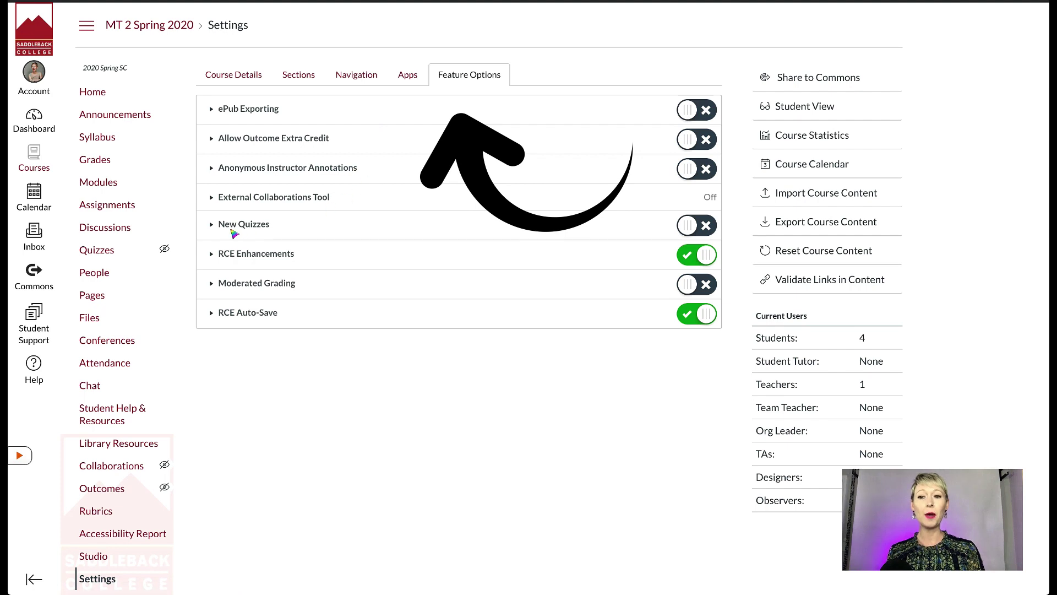
{"action": "left_click", "coordinate": [706, 226]}
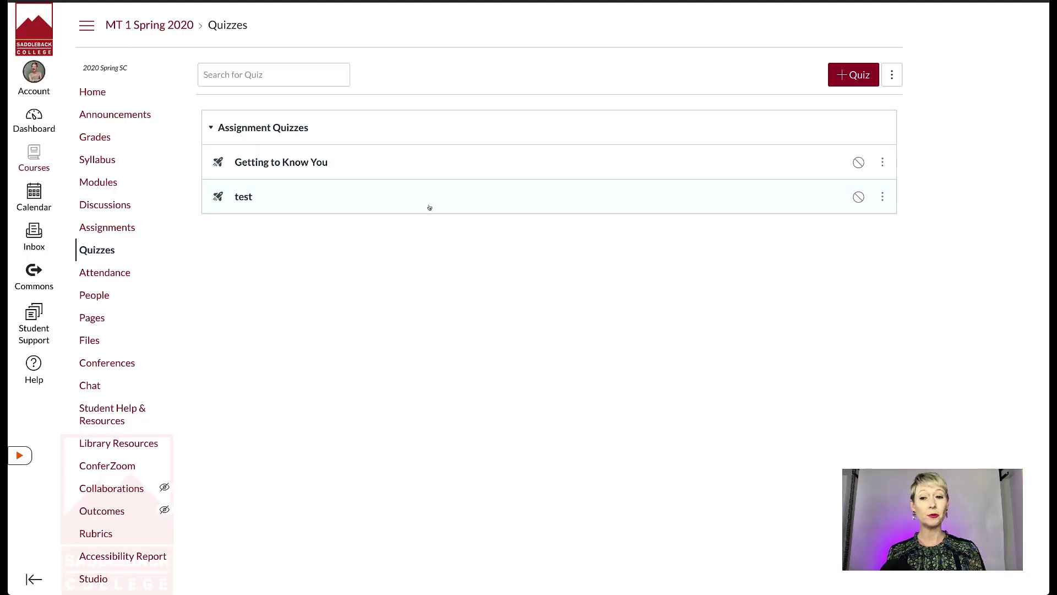
{"action": "left_click", "coordinate": [312, 163]}
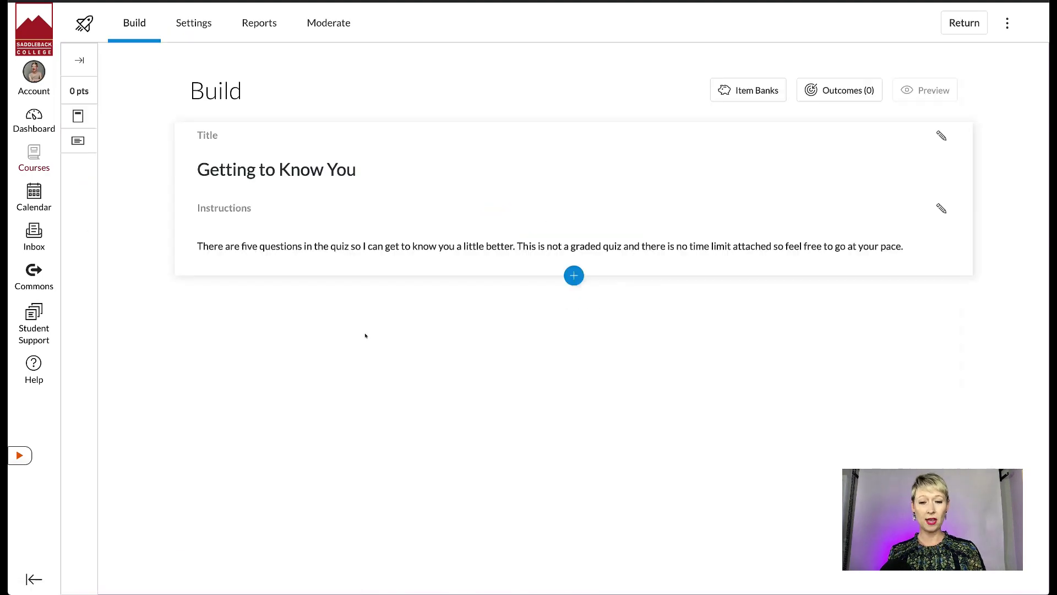
{"action": "scroll", "coordinate": [365, 336], "scroll_direction": "down", "scroll_amount": 3}
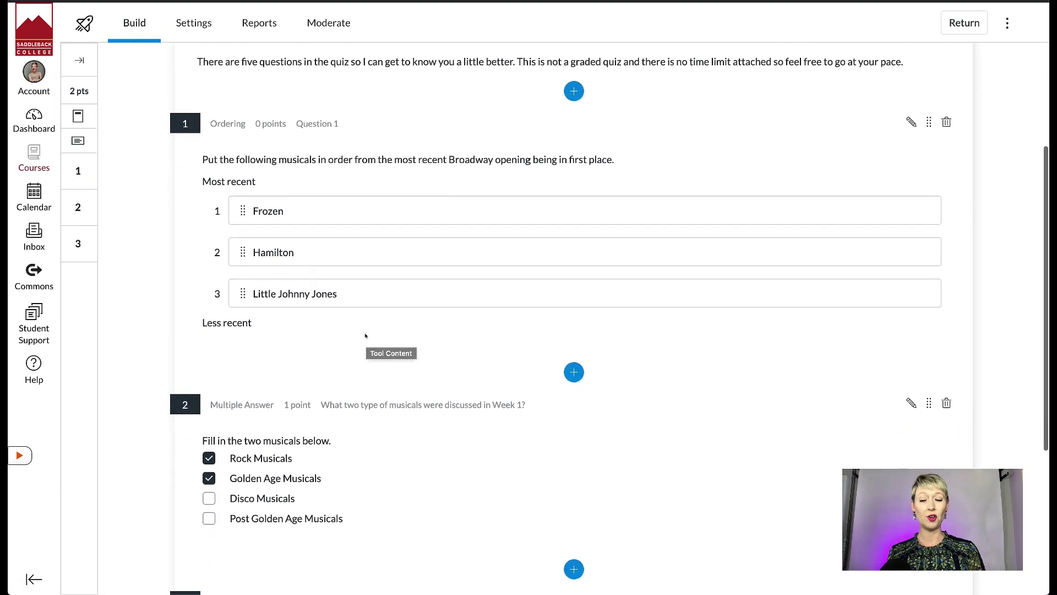
{"action": "scroll", "coordinate": [365, 335], "scroll_direction": "down", "scroll_amount": 3}
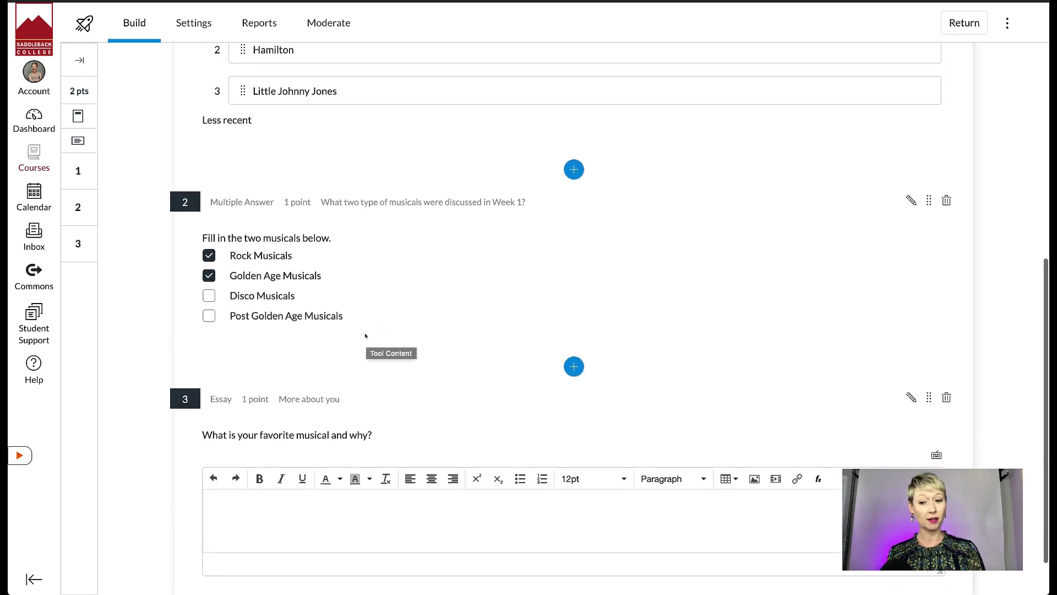
{"action": "scroll", "coordinate": [365, 335], "scroll_direction": "down", "scroll_amount": 1}
{"action": "scroll", "coordinate": [365, 336], "scroll_direction": "up", "scroll_amount": 7}
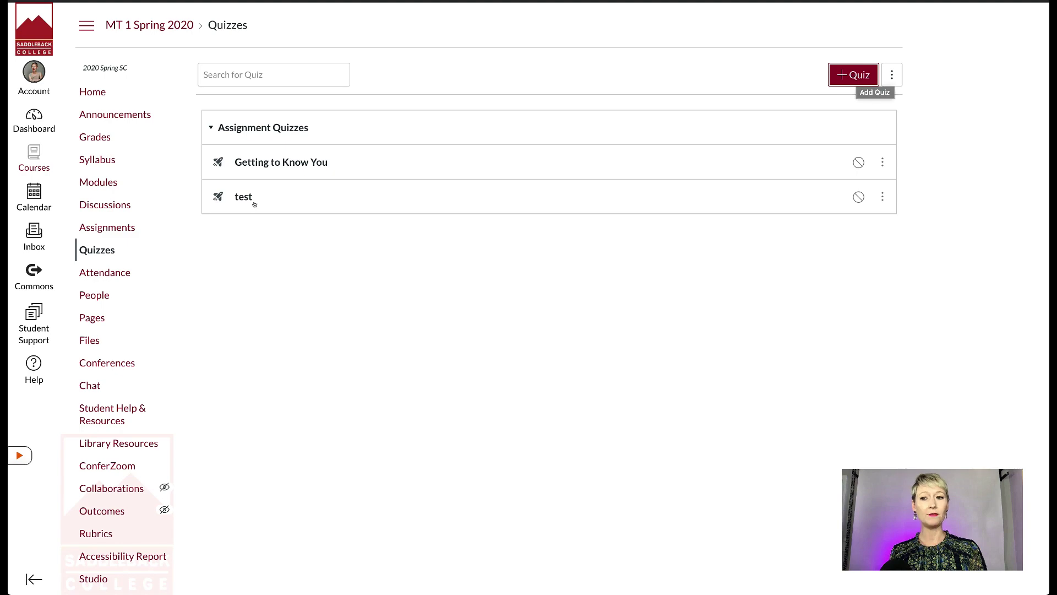
Create a new quiz with the New Quizzes engine selected
{"action": "left_click", "coordinate": [852, 76]}
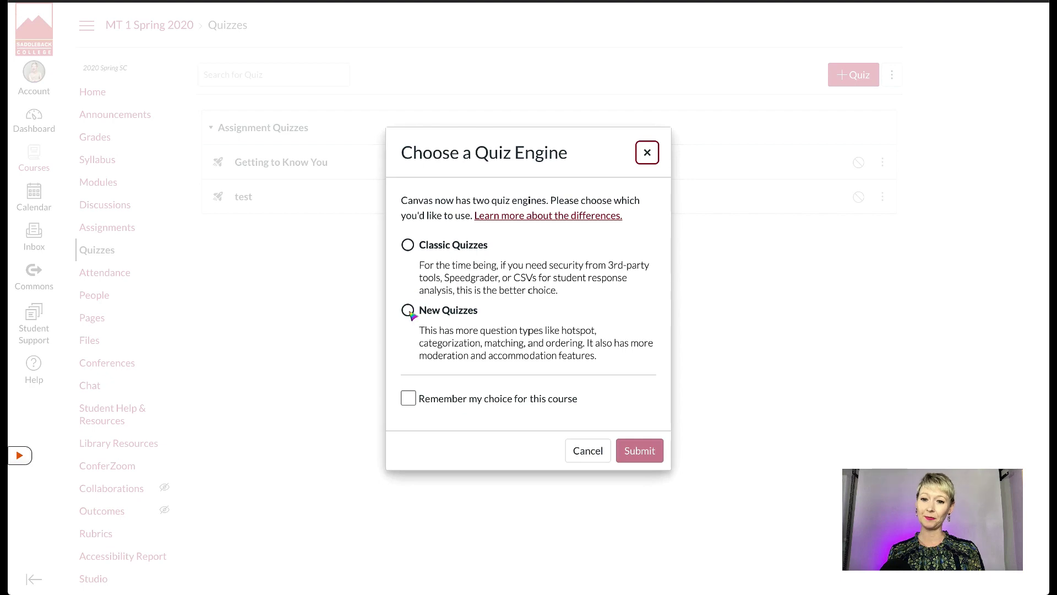
{"action": "left_click", "coordinate": [408, 311]}
{"action": "left_click", "coordinate": [644, 449]}
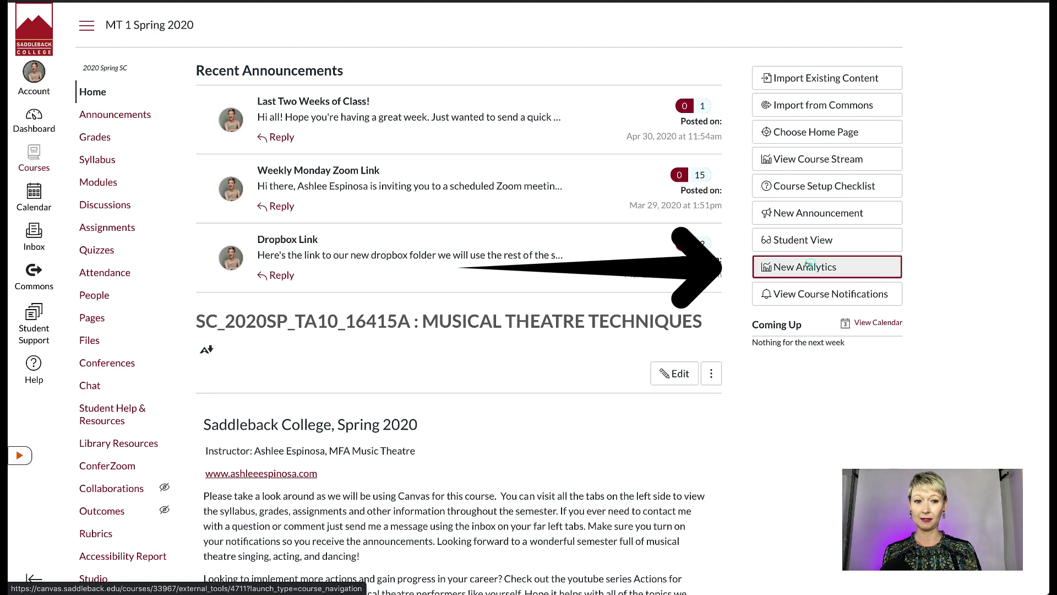
Open New Analytics from the MT 1 Spring 2020 course home
{"action": "left_click", "coordinate": [808, 266]}
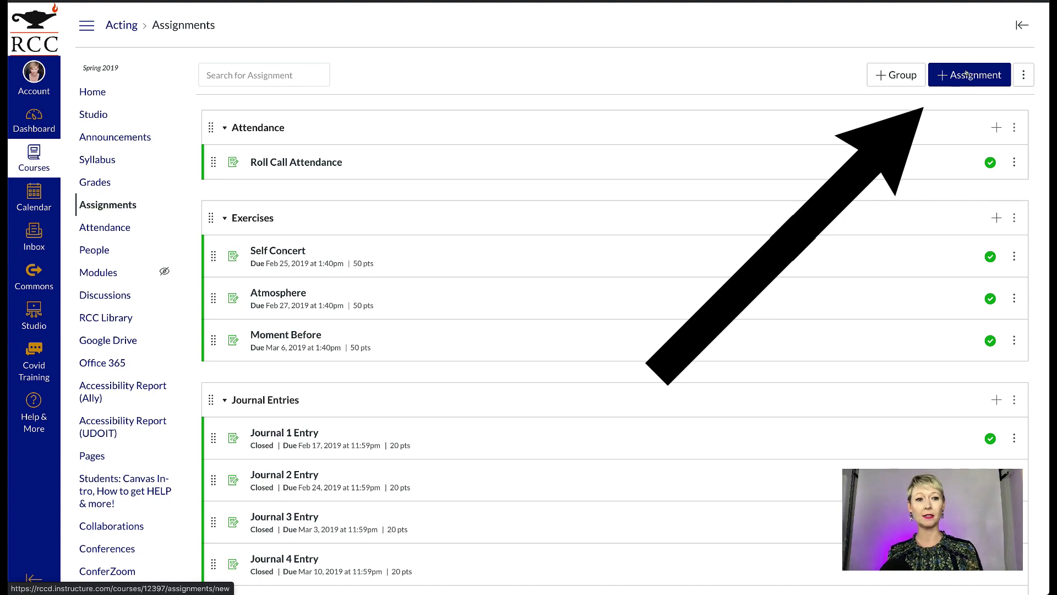
Start a new Acting assignment and scroll down to its External Tool submission settings
{"action": "left_click", "coordinate": [966, 73]}
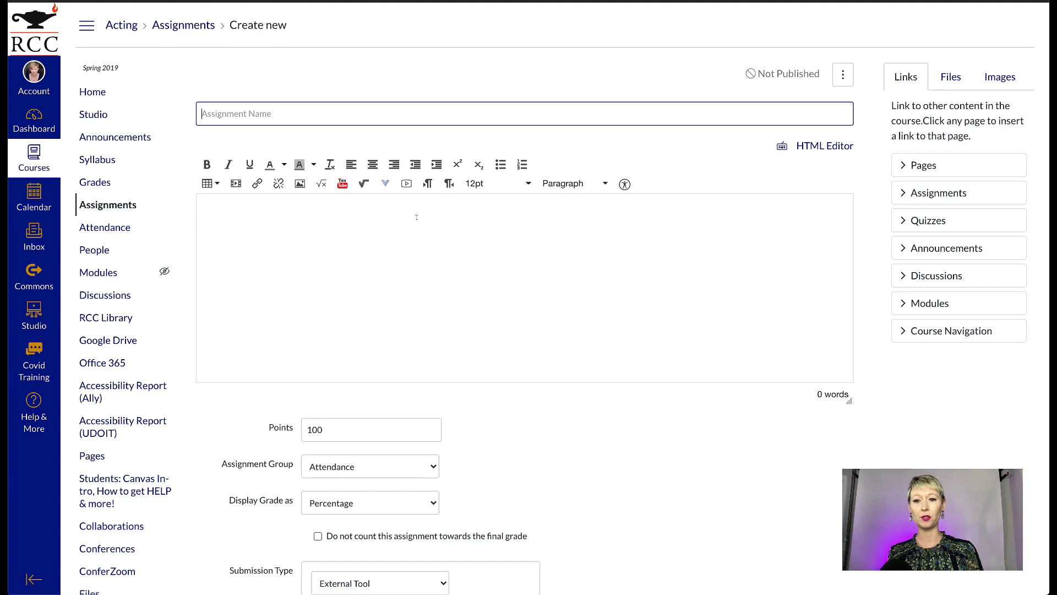
{"action": "scroll", "coordinate": [679, 359], "scroll_direction": "down", "scroll_amount": 5}
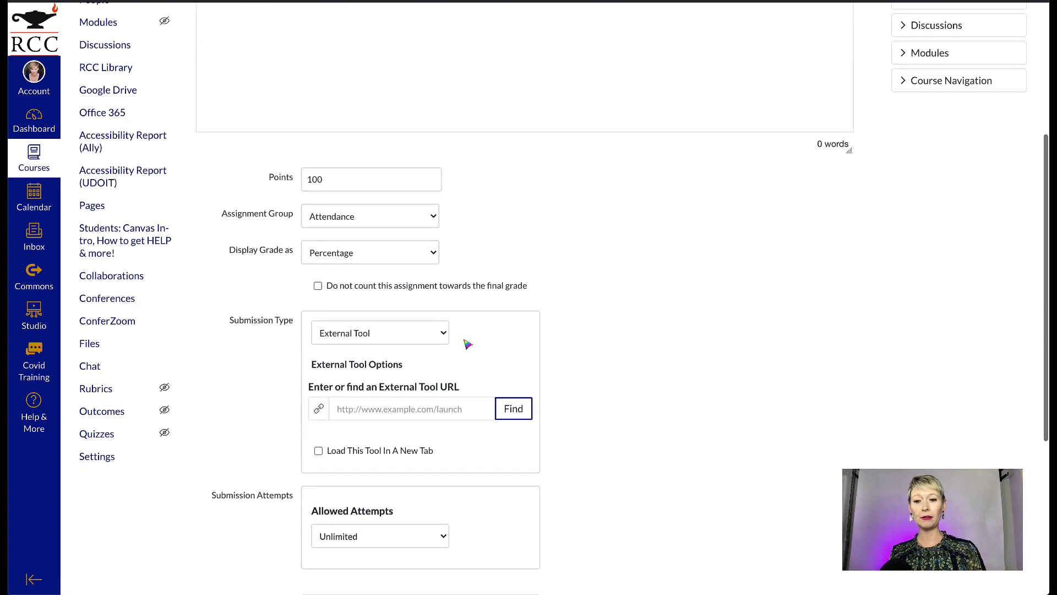
{"action": "scroll", "coordinate": [544, 213], "scroll_direction": "up", "scroll_amount": 3}
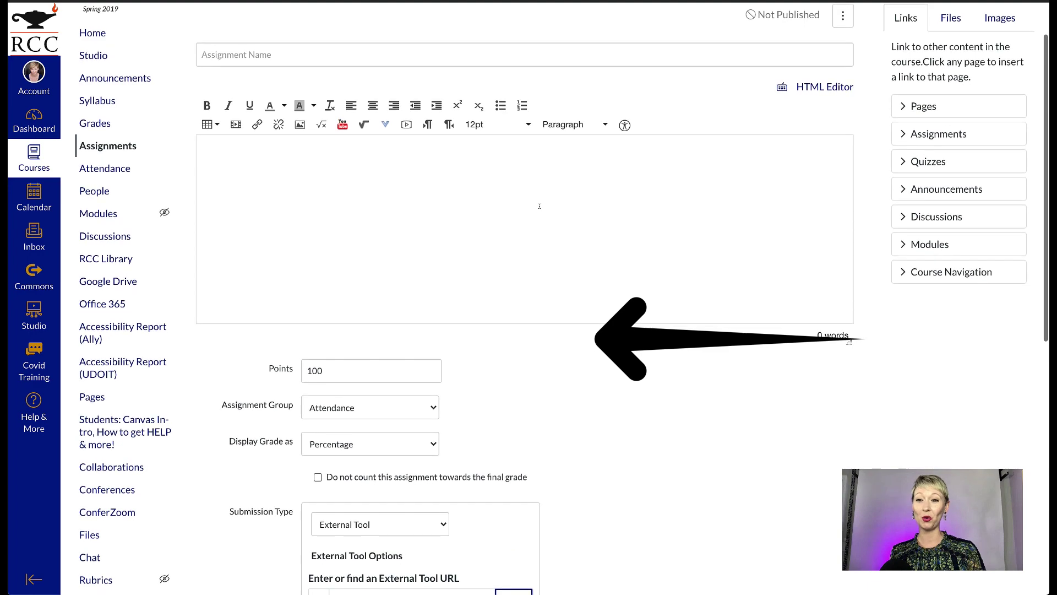
{"action": "scroll", "coordinate": [544, 213], "scroll_direction": "down", "scroll_amount": 4}
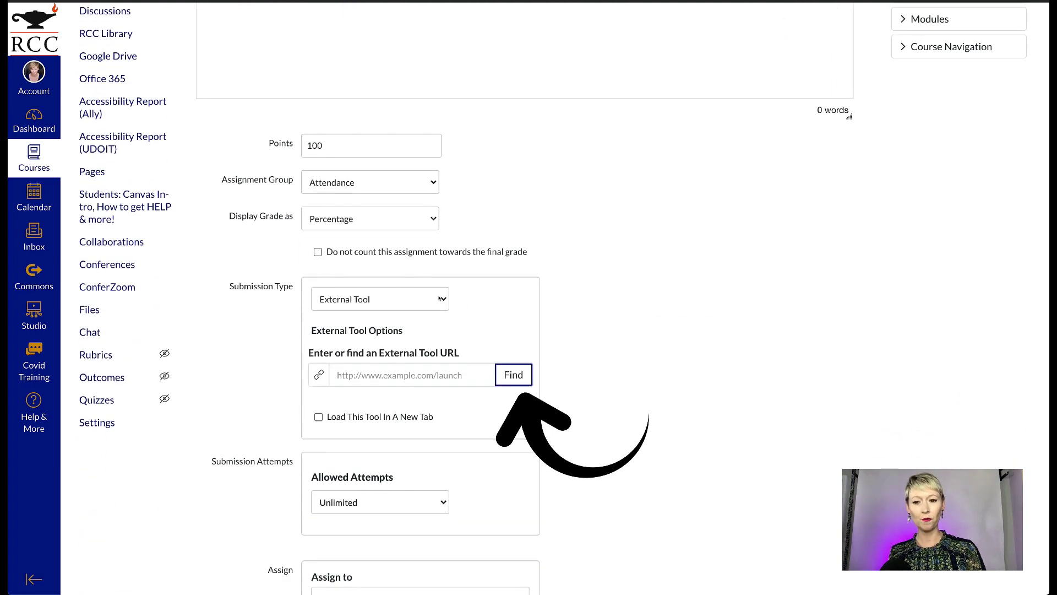
Pick Google Docs Cloud Assignment as the external tool and submit the Acting Resume Template document
{"action": "left_click", "coordinate": [512, 375]}
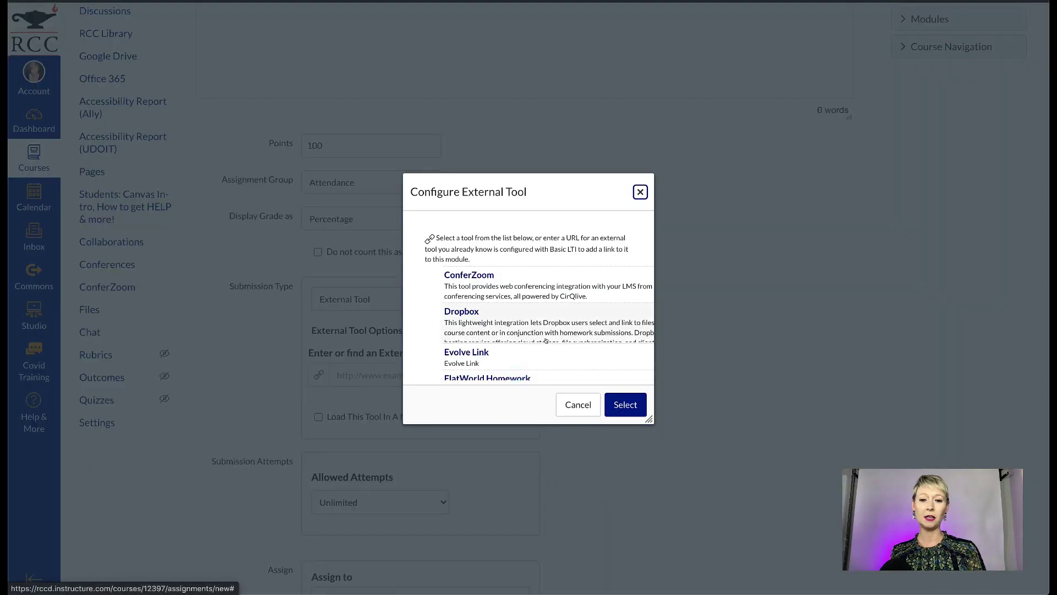
{"action": "scroll", "coordinate": [545, 340], "scroll_direction": "down", "scroll_amount": 5}
{"action": "scroll", "coordinate": [546, 340], "scroll_direction": "up", "scroll_amount": 2}
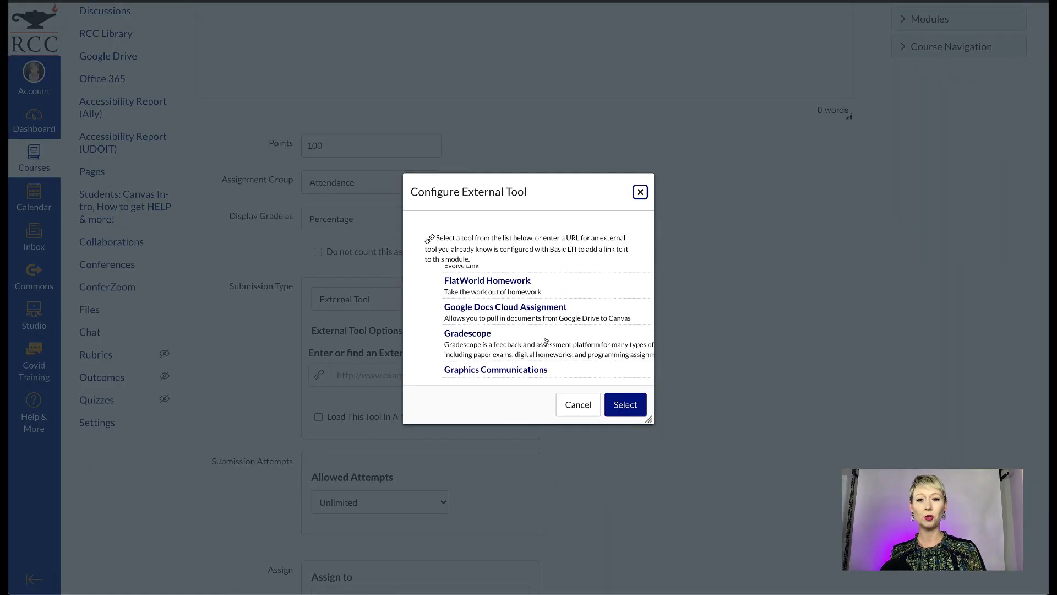
{"action": "left_click", "coordinate": [513, 306]}
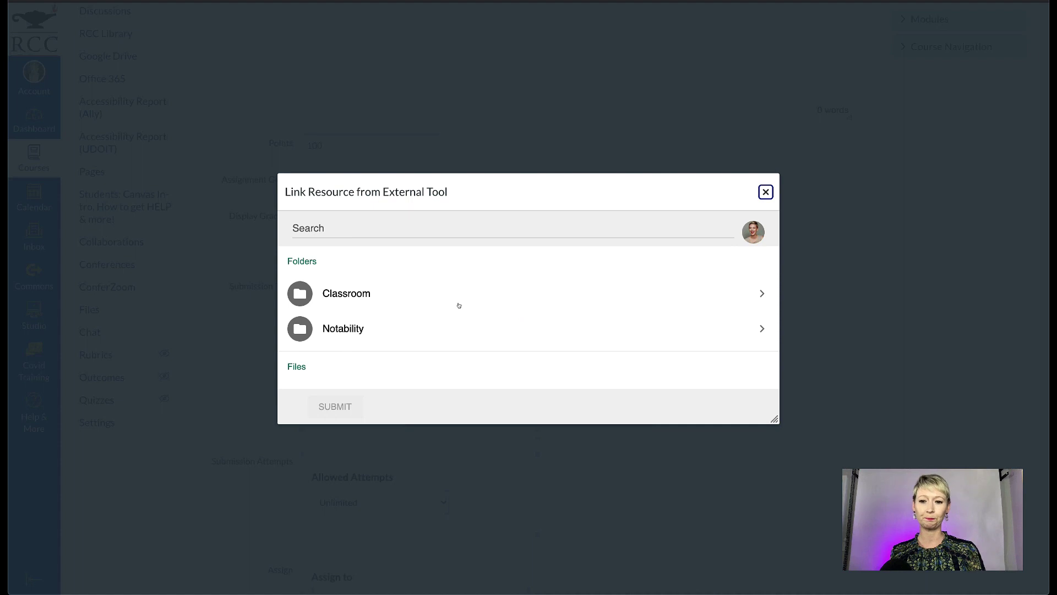
{"action": "scroll", "coordinate": [408, 305], "scroll_direction": "down", "scroll_amount": 3}
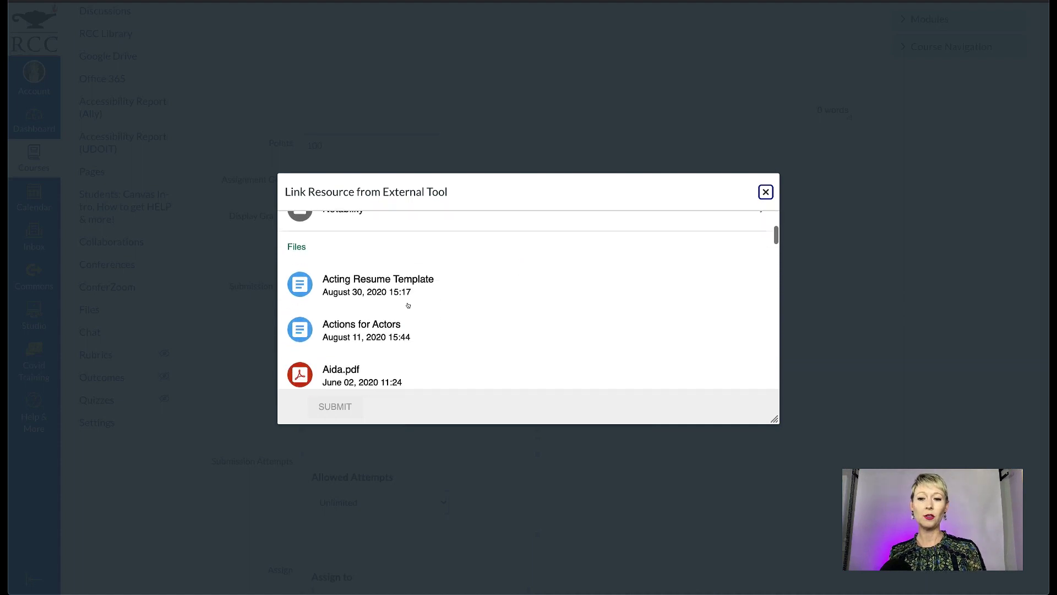
{"action": "left_click", "coordinate": [381, 274]}
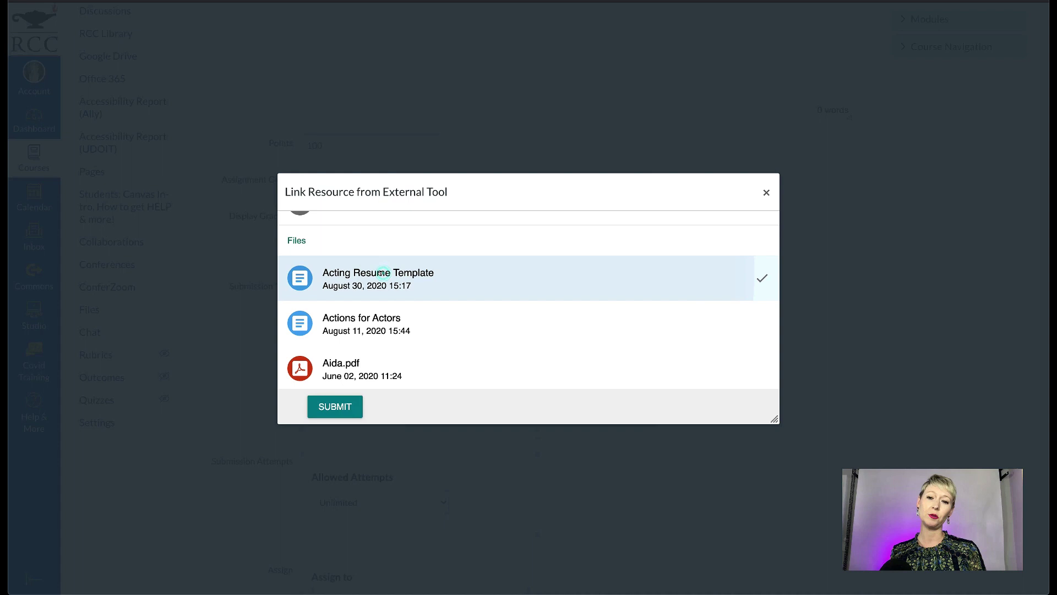
{"action": "left_click", "coordinate": [336, 407]}
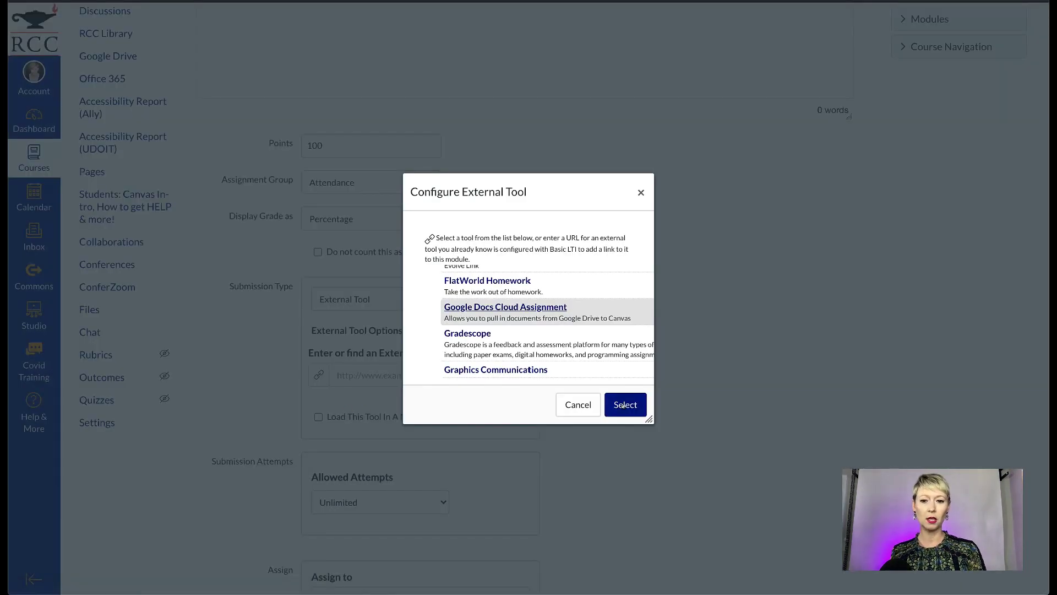
Attach the selected Google Docs tool to the assignment
{"action": "left_click", "coordinate": [625, 405]}
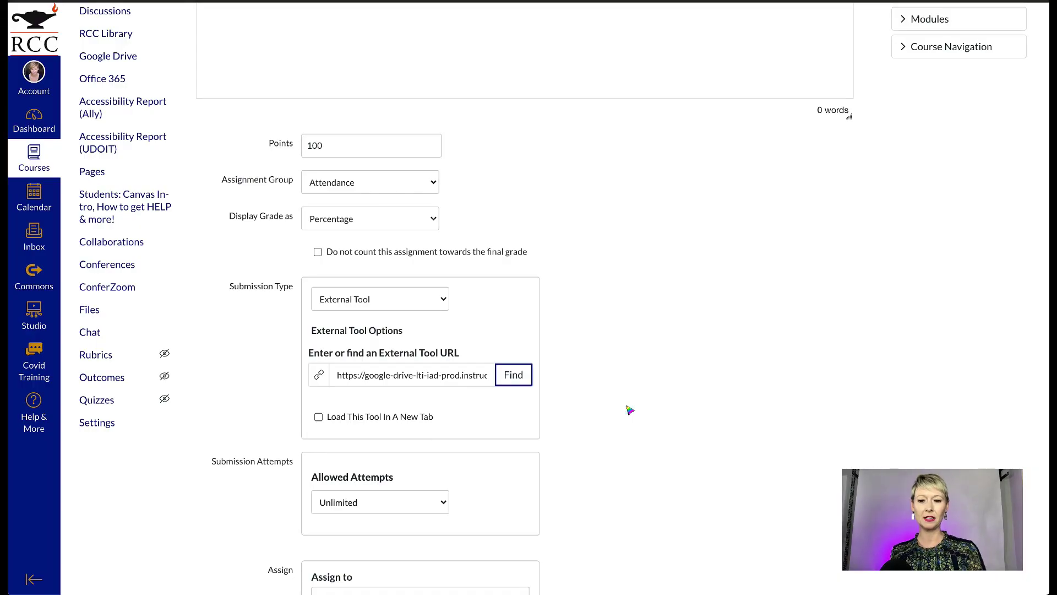
{"action": "scroll", "coordinate": [631, 410], "scroll_direction": "down", "scroll_amount": 1}
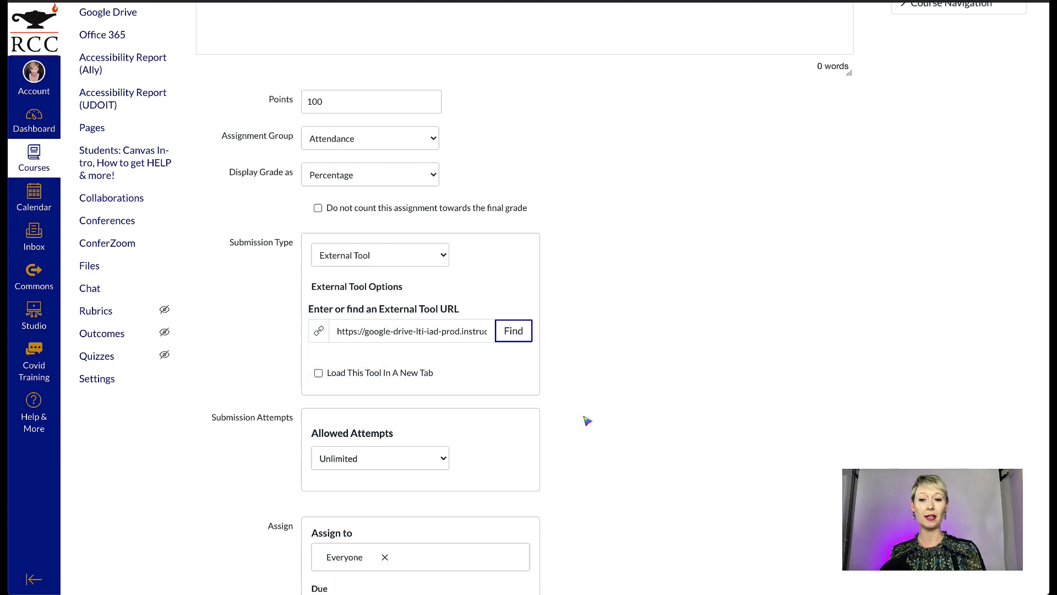
{"action": "scroll", "coordinate": [586, 420], "scroll_direction": "down", "scroll_amount": 4}
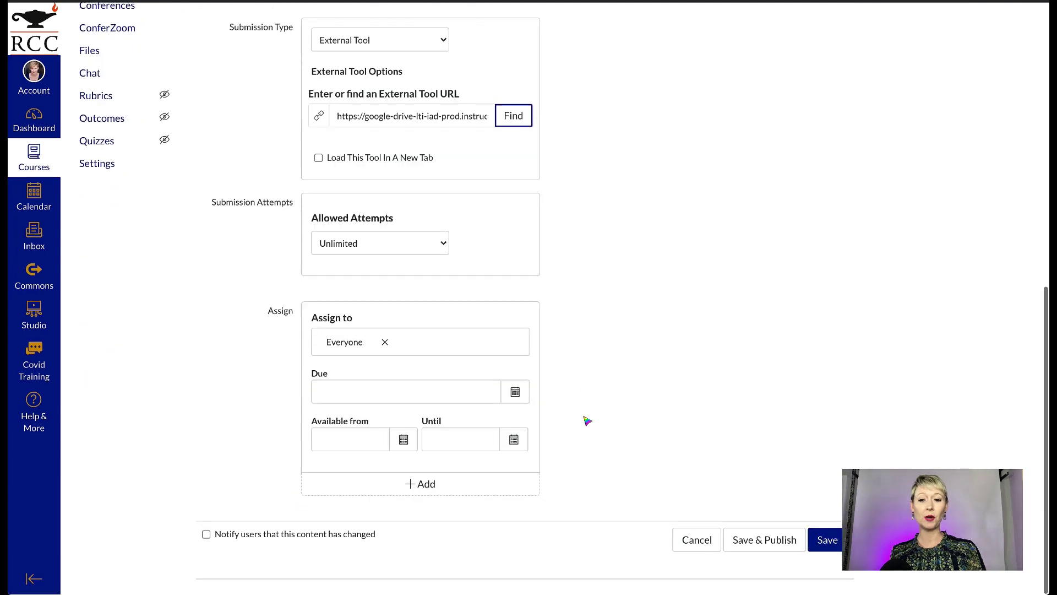
Name the assignment 'resume' after the missing-name error and save it
{"action": "left_click", "coordinate": [827, 540]}
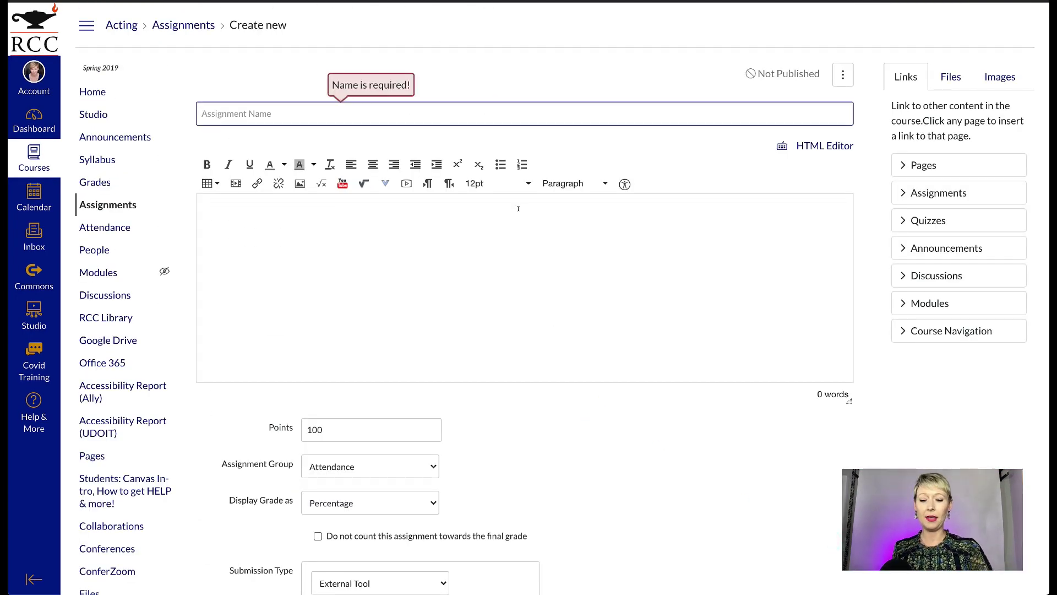
{"action": "type", "text": "resume"}
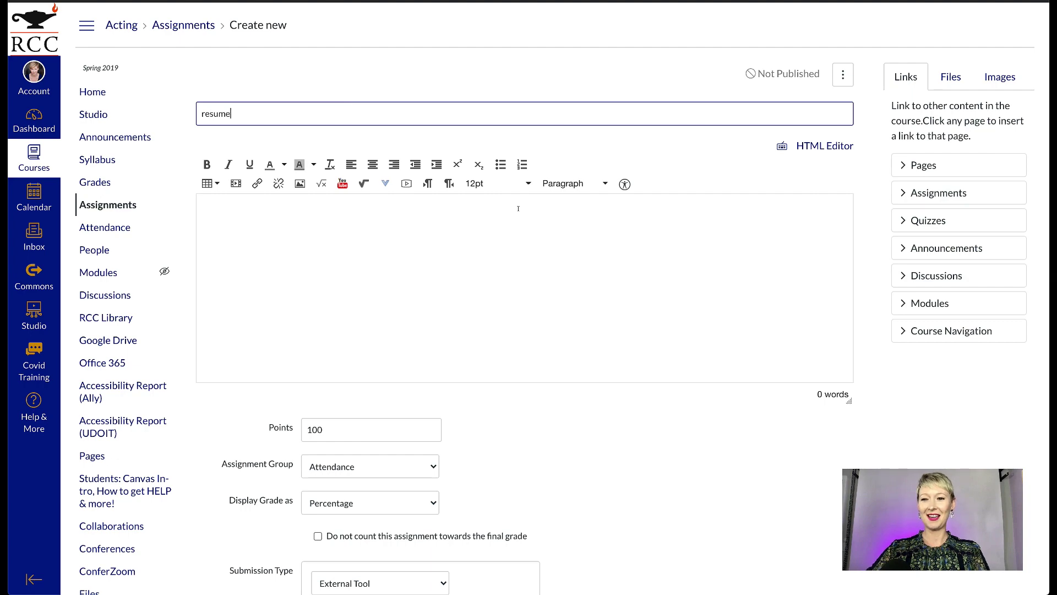
{"action": "scroll", "coordinate": [696, 483], "scroll_direction": "down", "scroll_amount": 10}
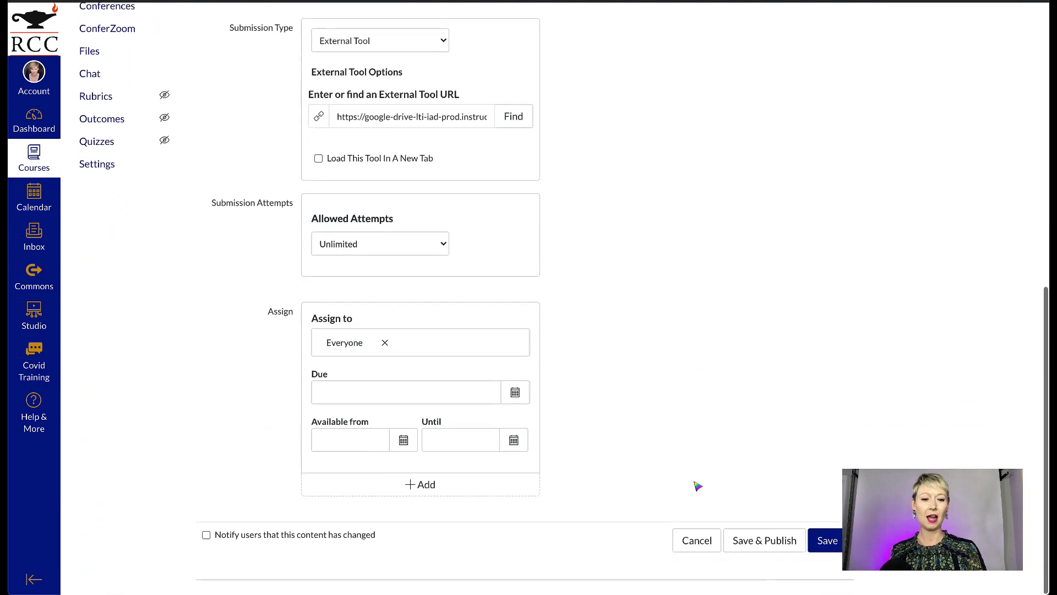
{"action": "left_click", "coordinate": [824, 541]}
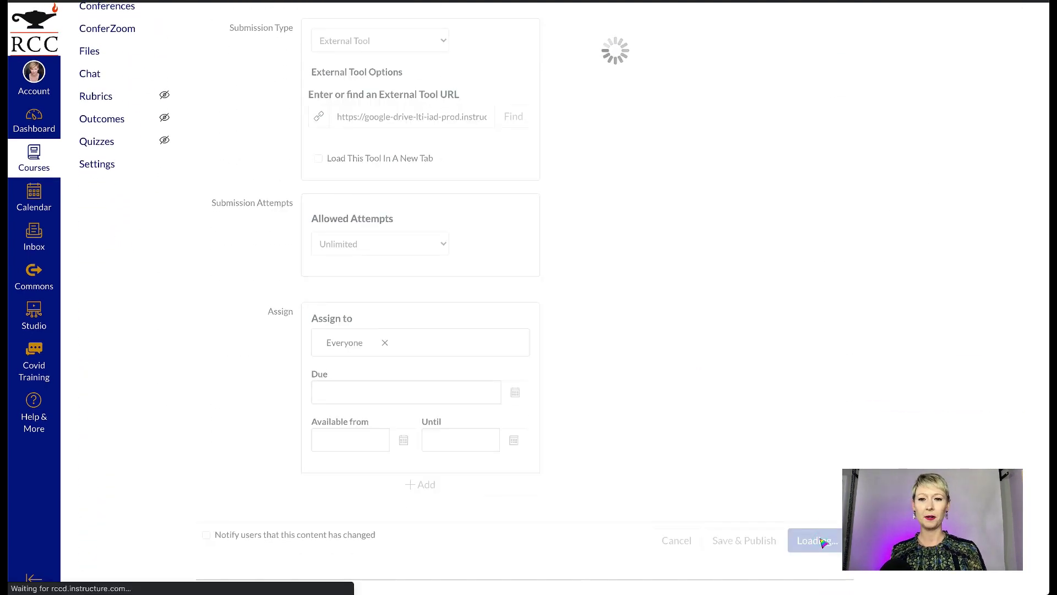